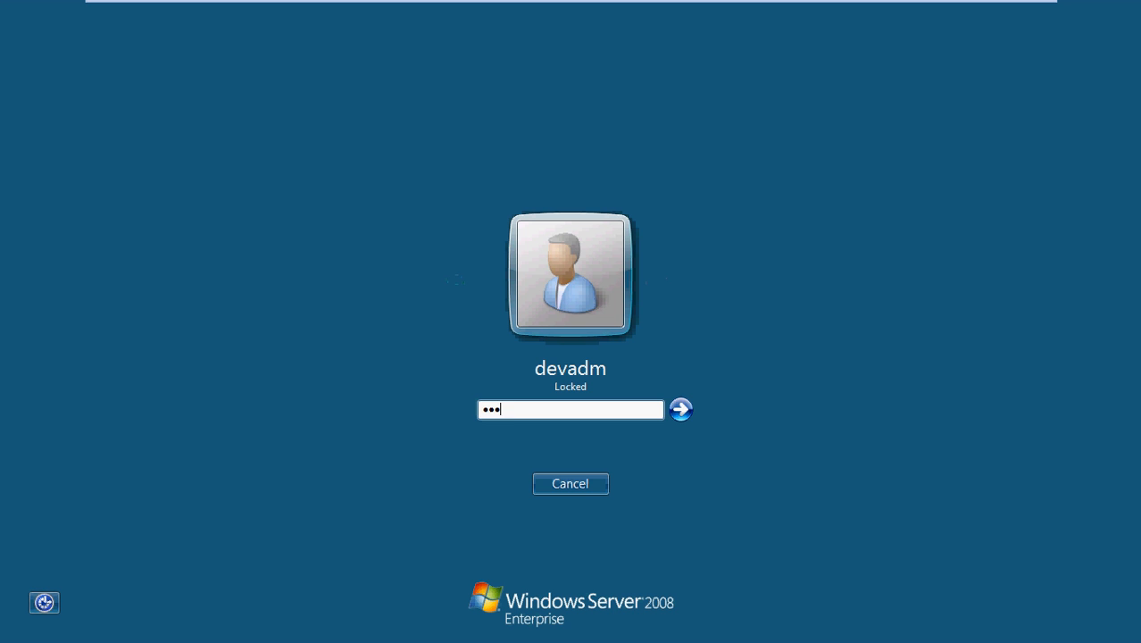
Unlock the Windows Server session and restore the SAP Easy Access window
{"action": "key", "text": "Return"}
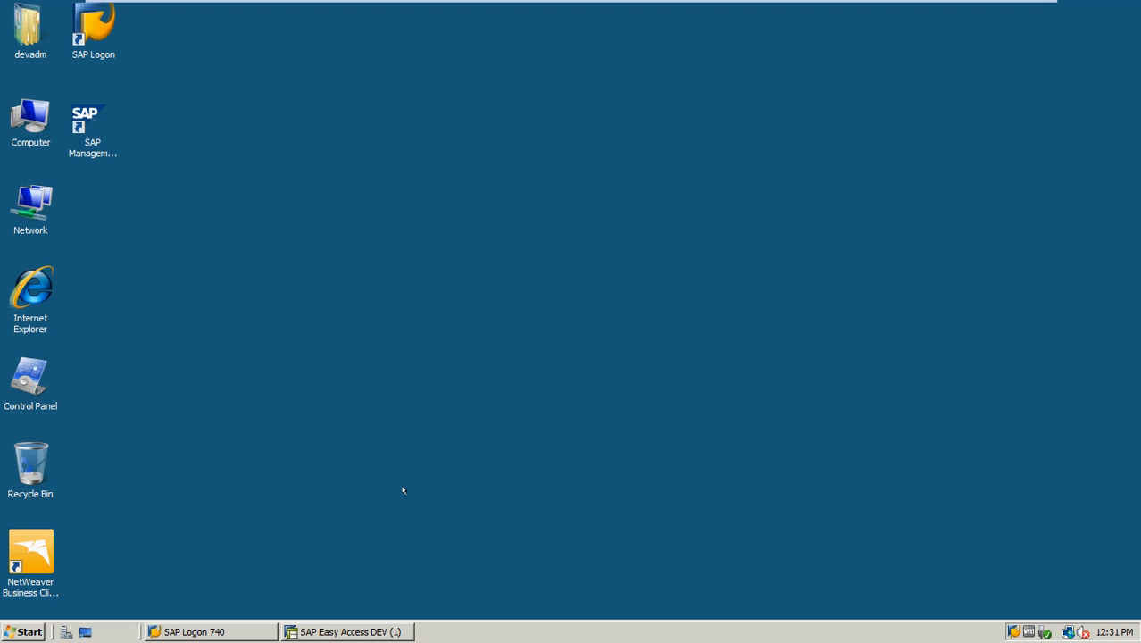
{"action": "left_click", "coordinate": [334, 629]}
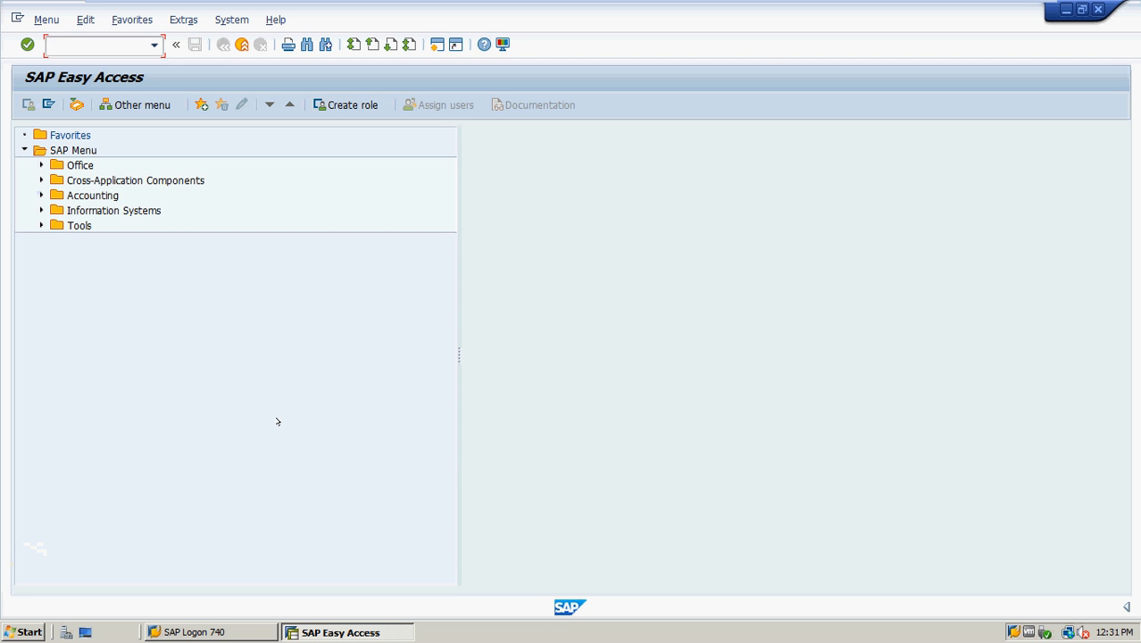
Run transaction SU01 and enter test1 as the user to maintain
{"action": "type", "text": "su01"}
{"action": "key", "text": "Return"}
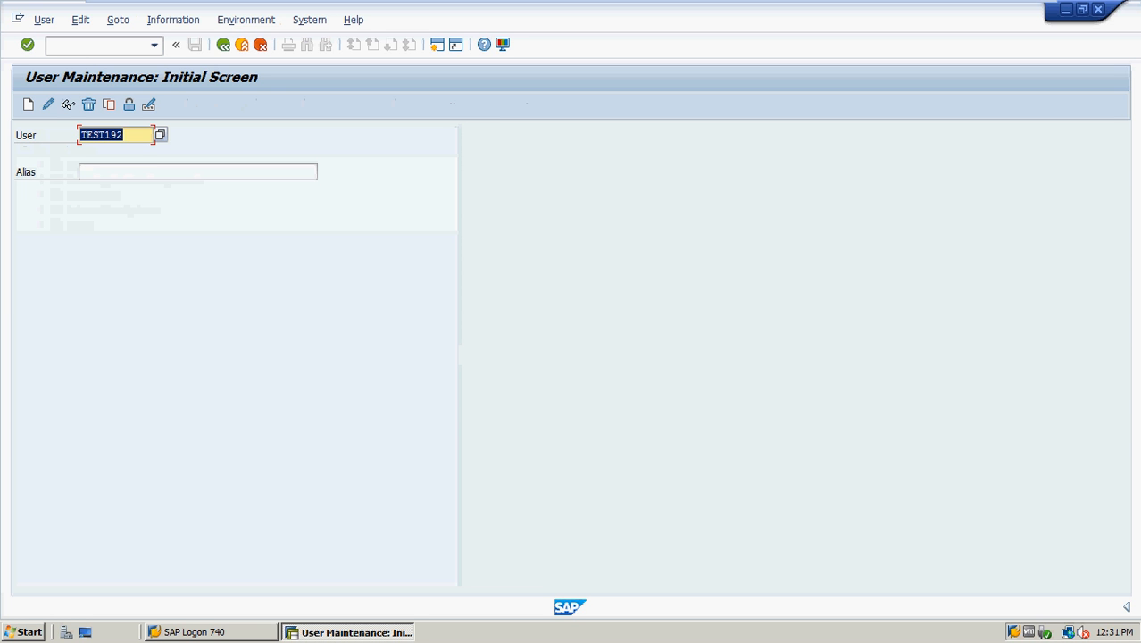
{"action": "key", "text": "BackSpace"}
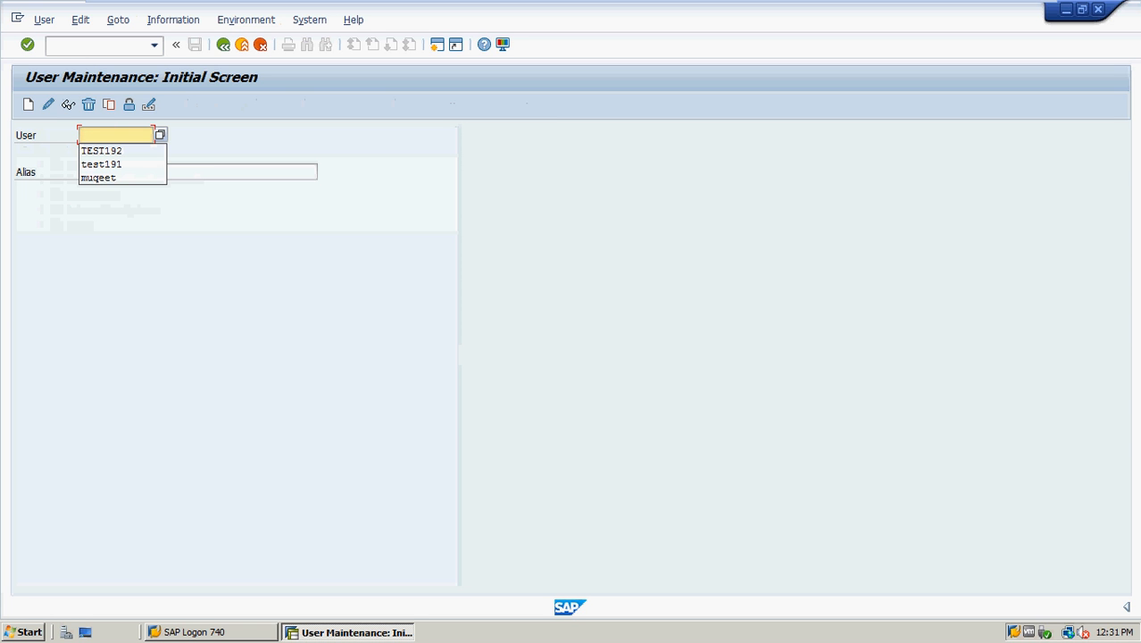
{"action": "type", "text": "test"}
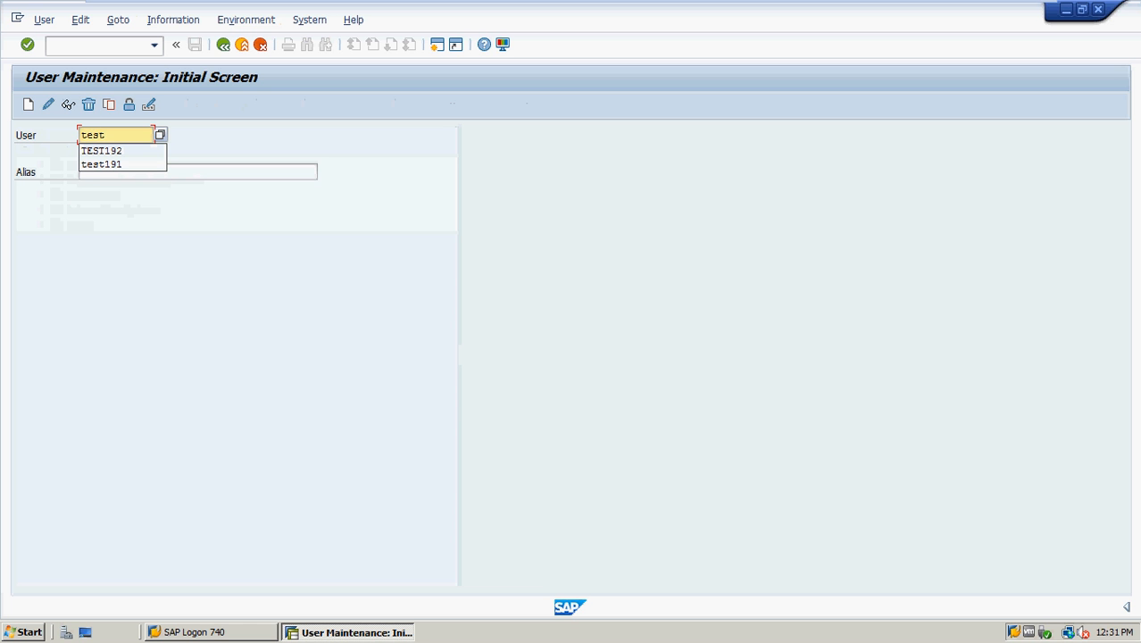
{"action": "type", "text": "1"}
{"action": "left_click", "coordinate": [210, 345]}
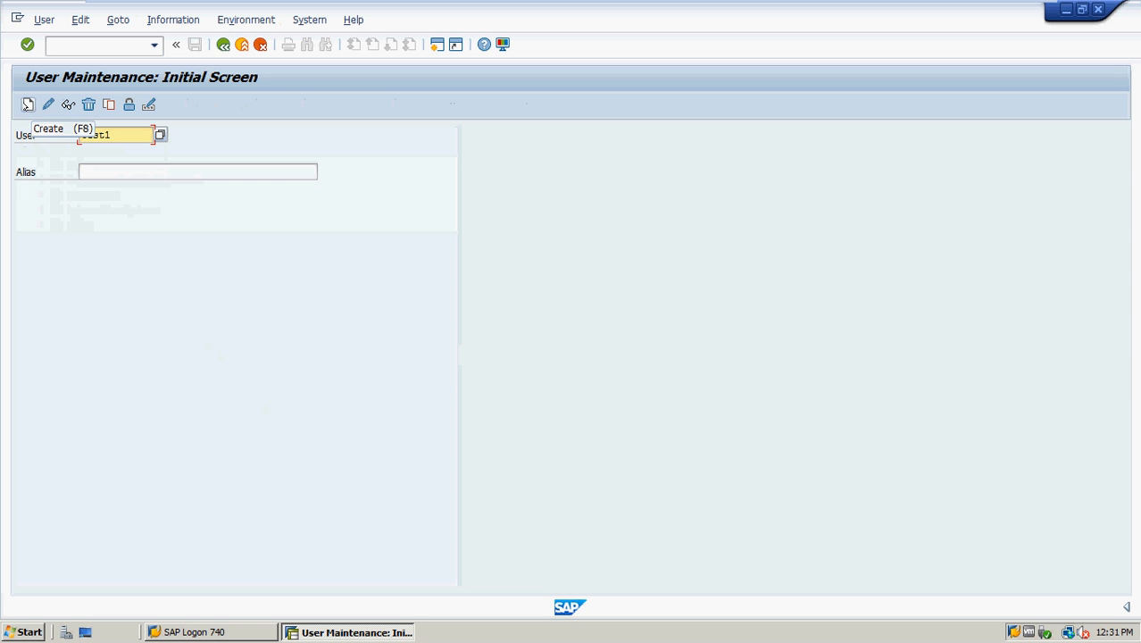
Start creating user TEST1 and copy TEST1 into its Last name field
{"action": "left_click", "coordinate": [28, 105]}
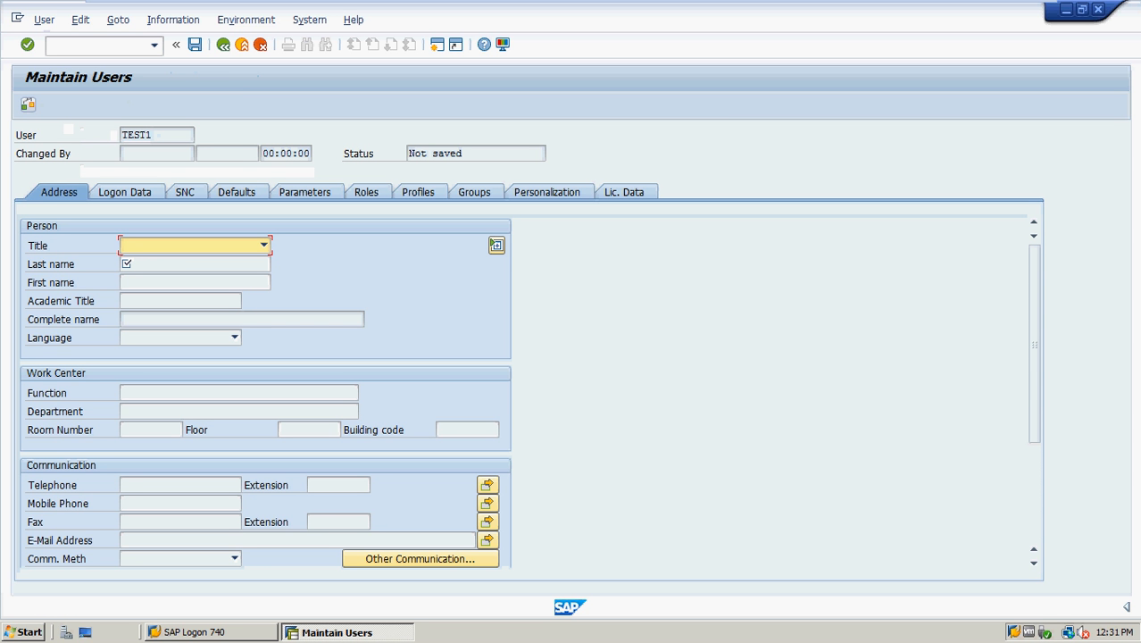
{"action": "left_click_drag", "start_coordinate": [157, 134], "coordinate": [116, 134]}
{"action": "key", "text": "ctrl+c"}
{"action": "left_click", "coordinate": [122, 135]}
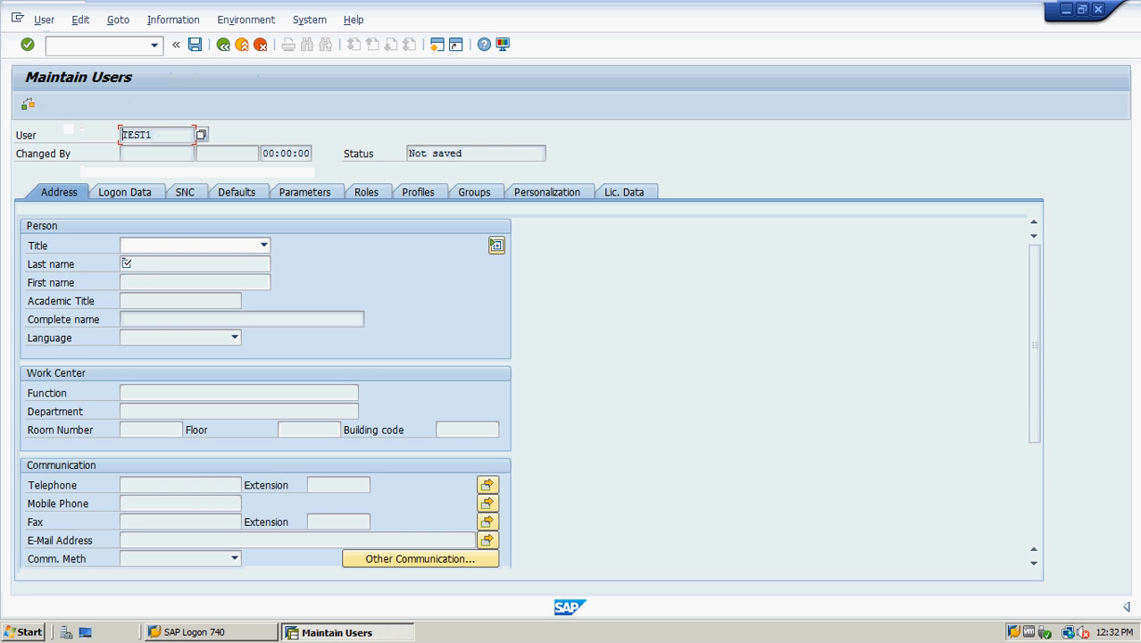
{"action": "left_click", "coordinate": [126, 263]}
{"action": "key", "text": "ctrl+v"}
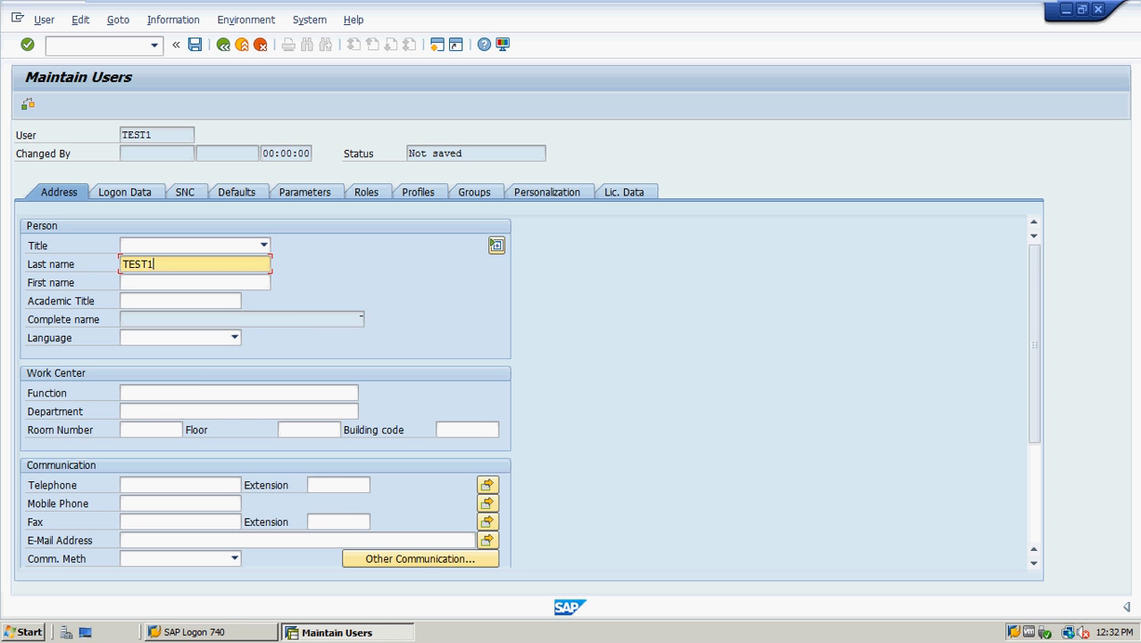
{"action": "left_click", "coordinate": [497, 245]}
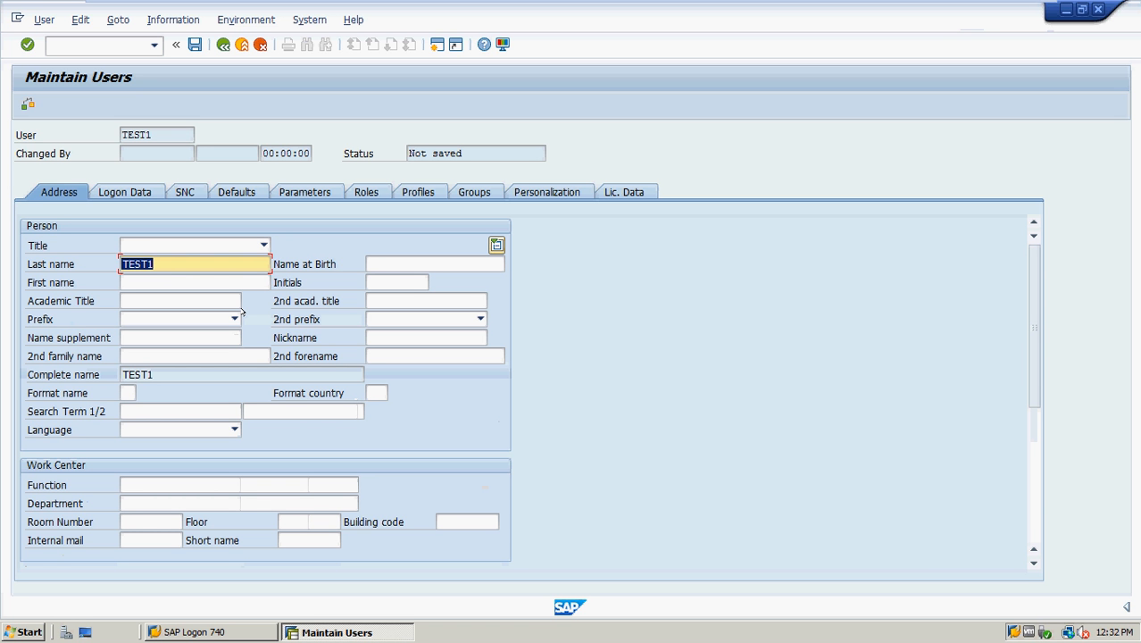
In TEST1's logon data, keep user type Dialog and enter the initial password twice
{"action": "left_click", "coordinate": [128, 192]}
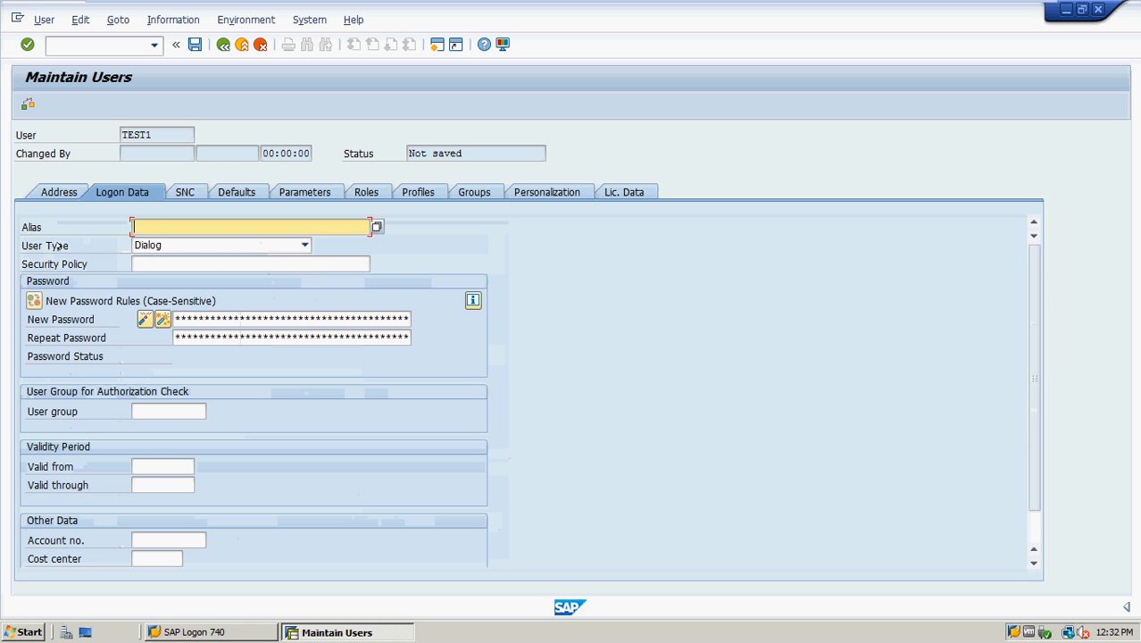
{"action": "left_click", "coordinate": [151, 245]}
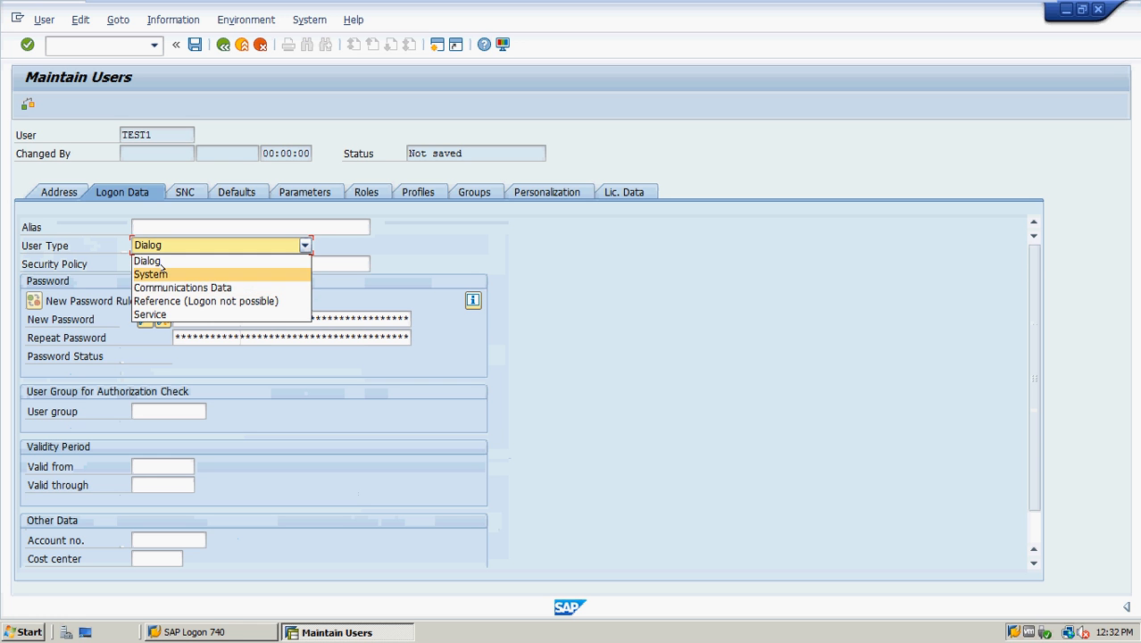
{"action": "left_click", "coordinate": [165, 262]}
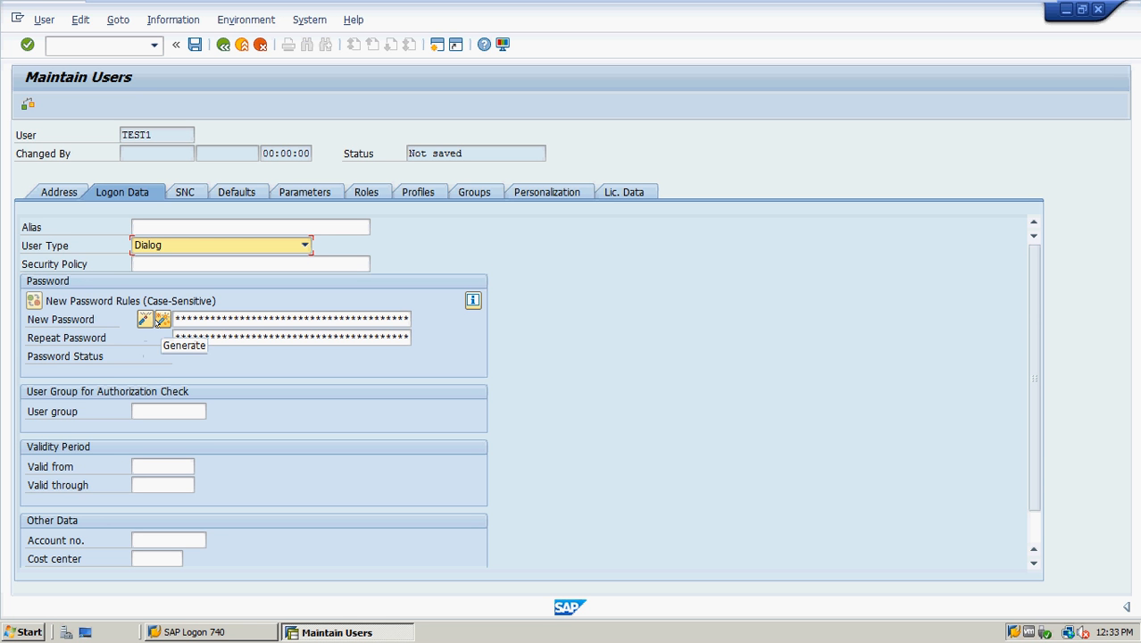
{"action": "left_click", "coordinate": [161, 319]}
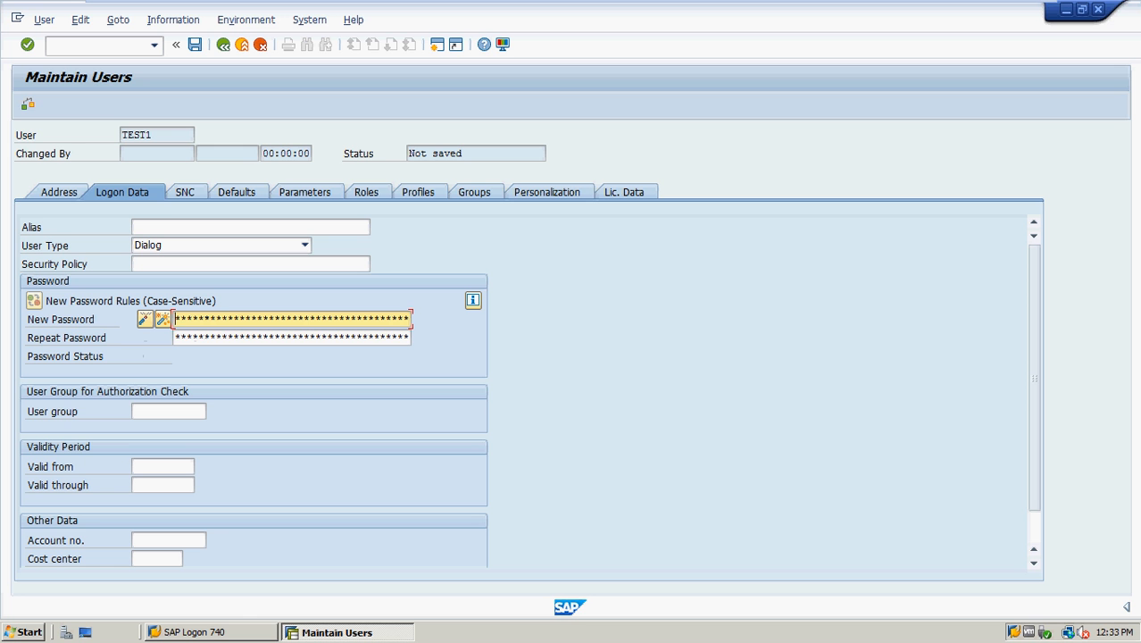
{"action": "type", "text": "****"}
{"action": "key", "text": "Tab"}
{"action": "type", "text": "****"}
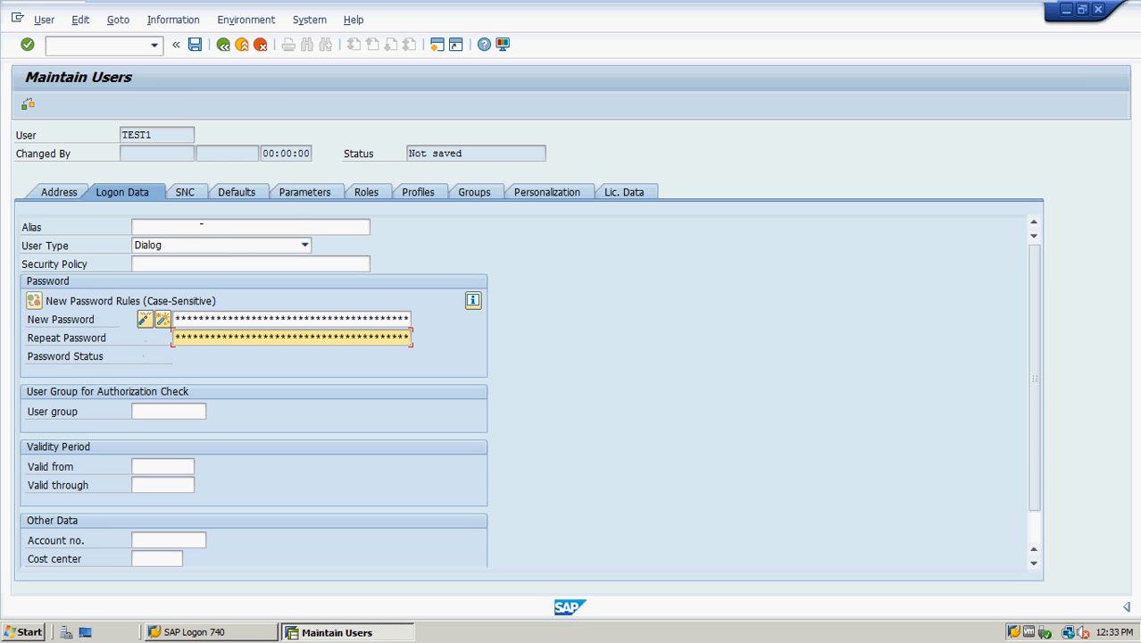
{"action": "left_click", "coordinate": [432, 191]}
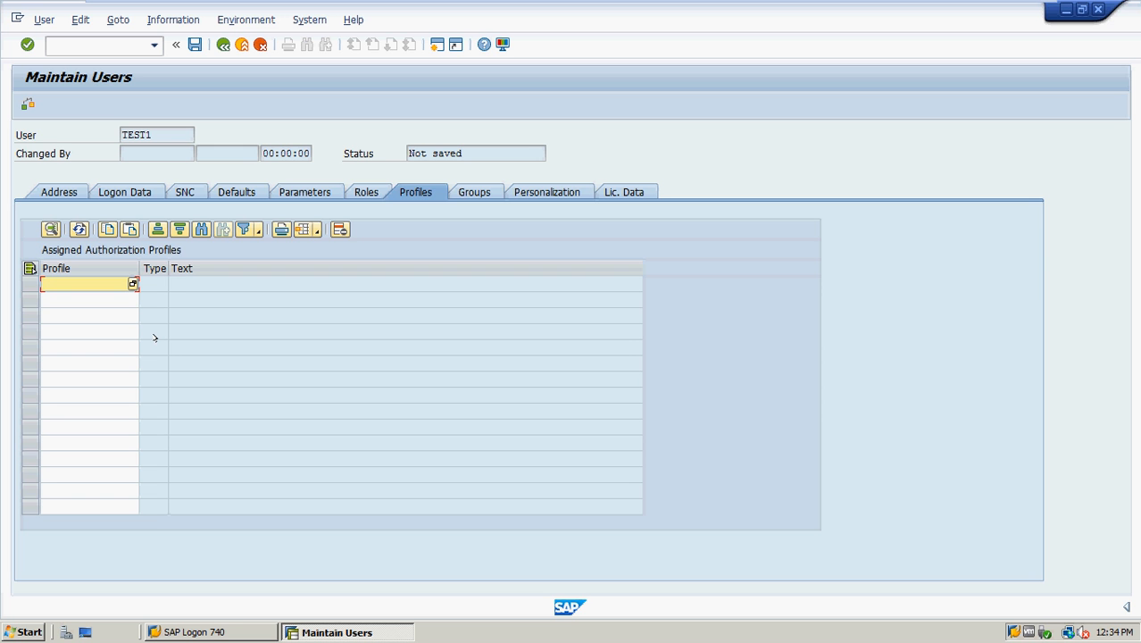
Assign profiles SAP_ALL and SAP_NEW to TEST1 and save the user
{"action": "type", "text": "sap_all"}
{"action": "key", "text": "Down"}
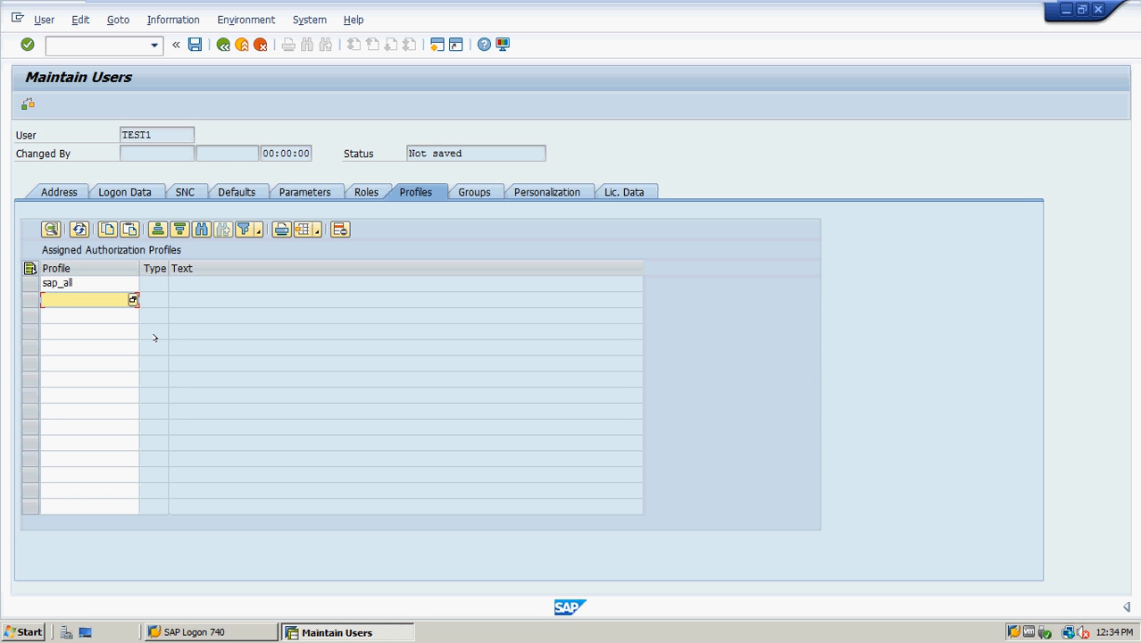
{"action": "type", "text": "sap_new"}
{"action": "key", "text": "Return"}
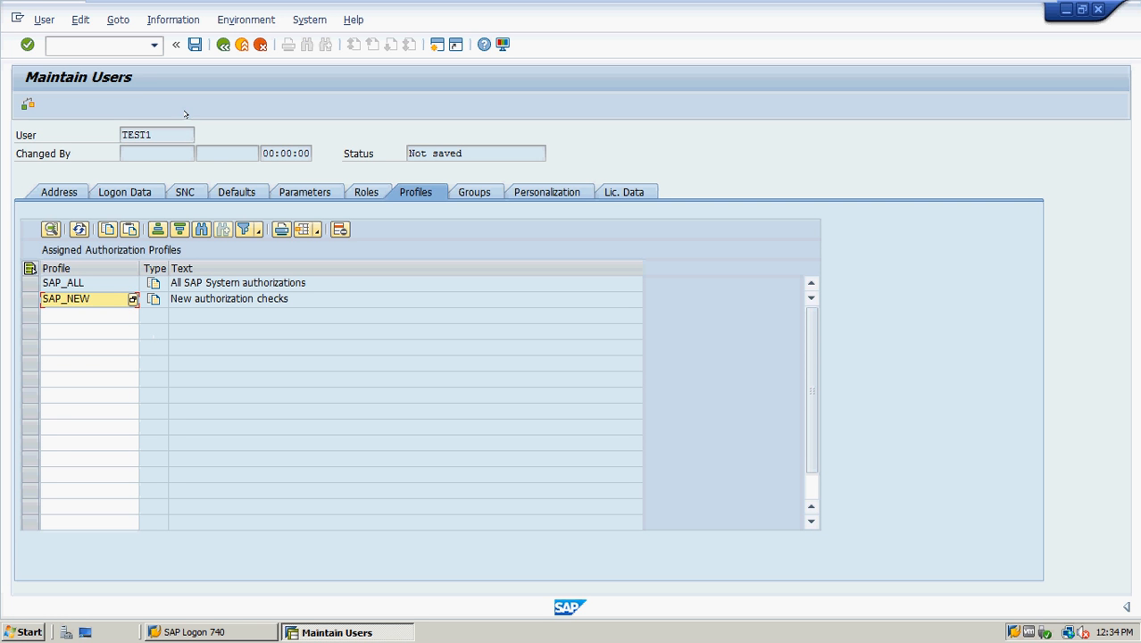
{"action": "left_click", "coordinate": [194, 45]}
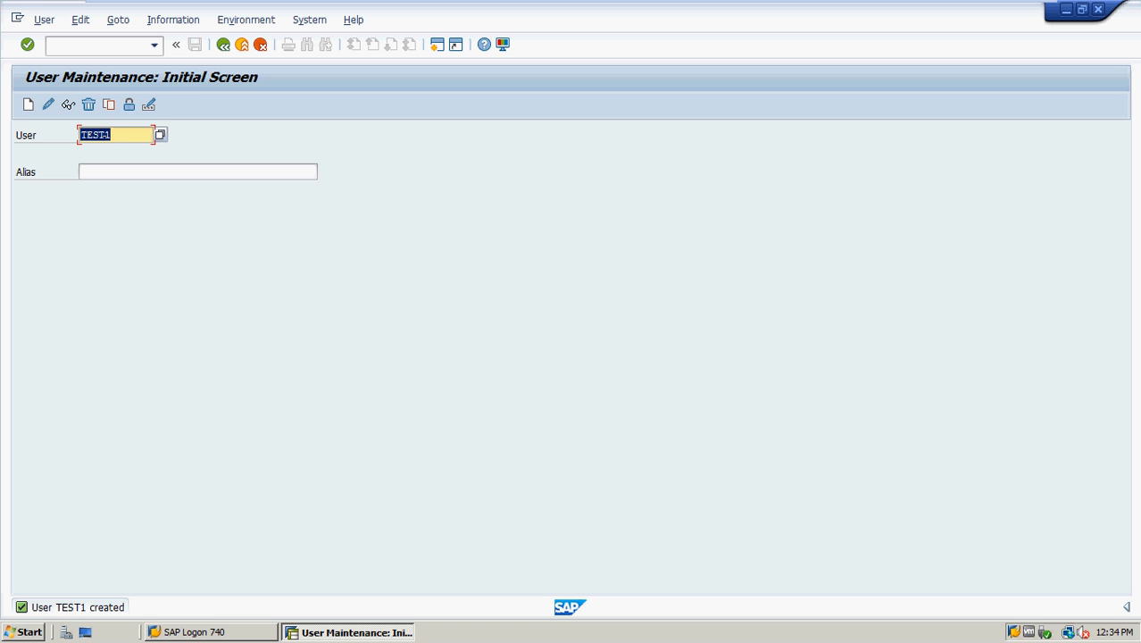
Restart SU01, try Environment > Mass Changes, then run /nsu10 for mass user changes
{"action": "left_click", "coordinate": [90, 45]}
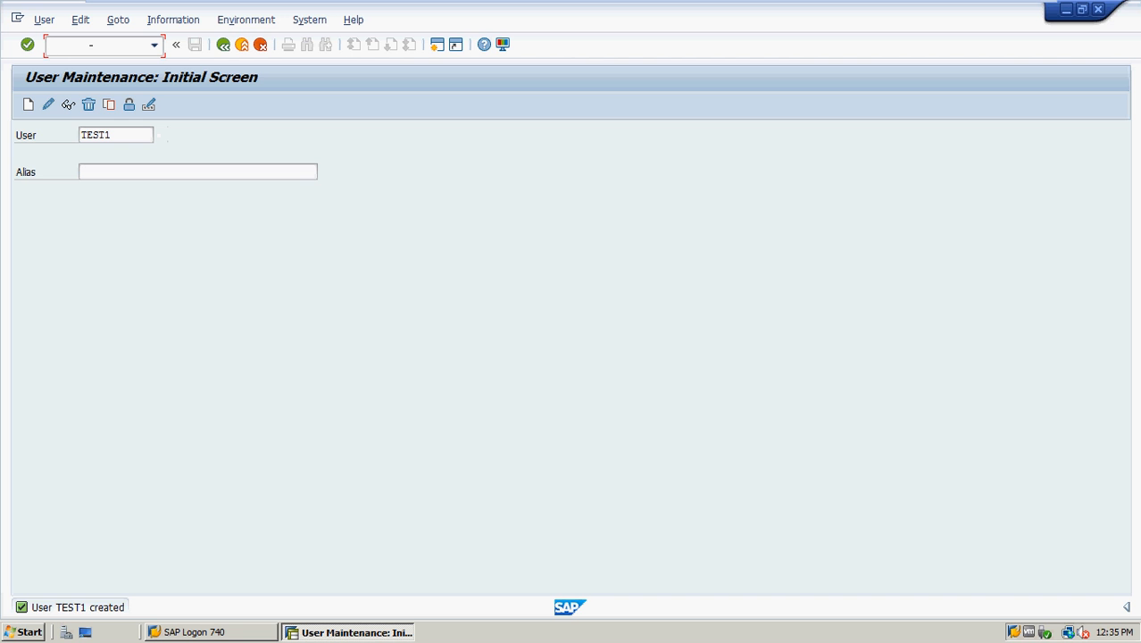
{"action": "type", "text": "/nsu01"}
{"action": "key", "text": "Return"}
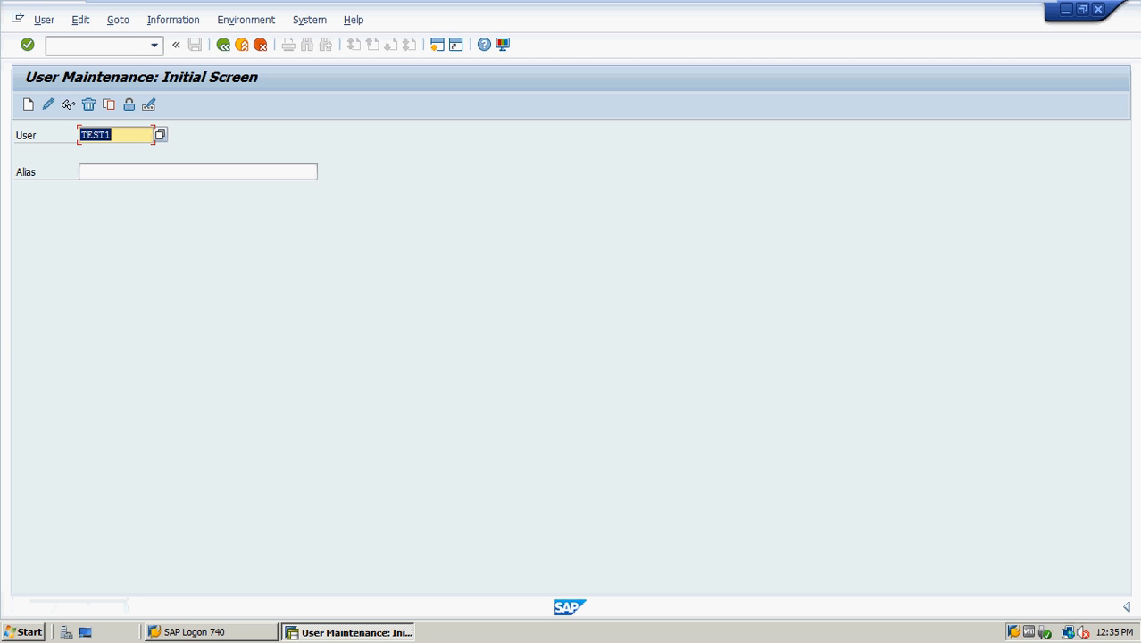
{"action": "left_click", "coordinate": [98, 46]}
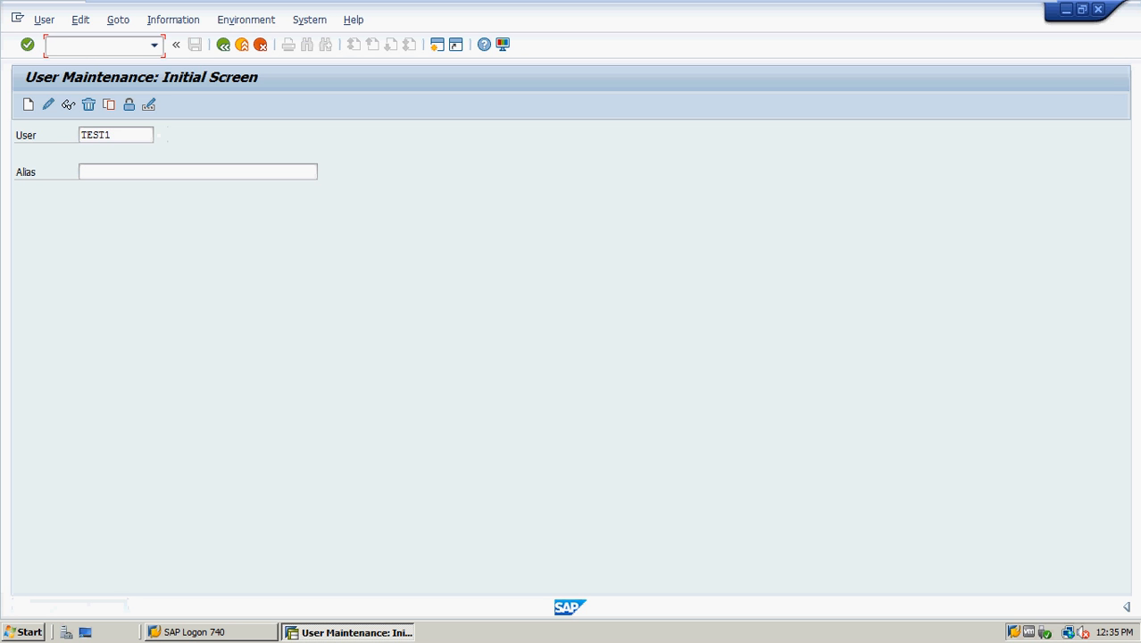
{"action": "left_click", "coordinate": [255, 16]}
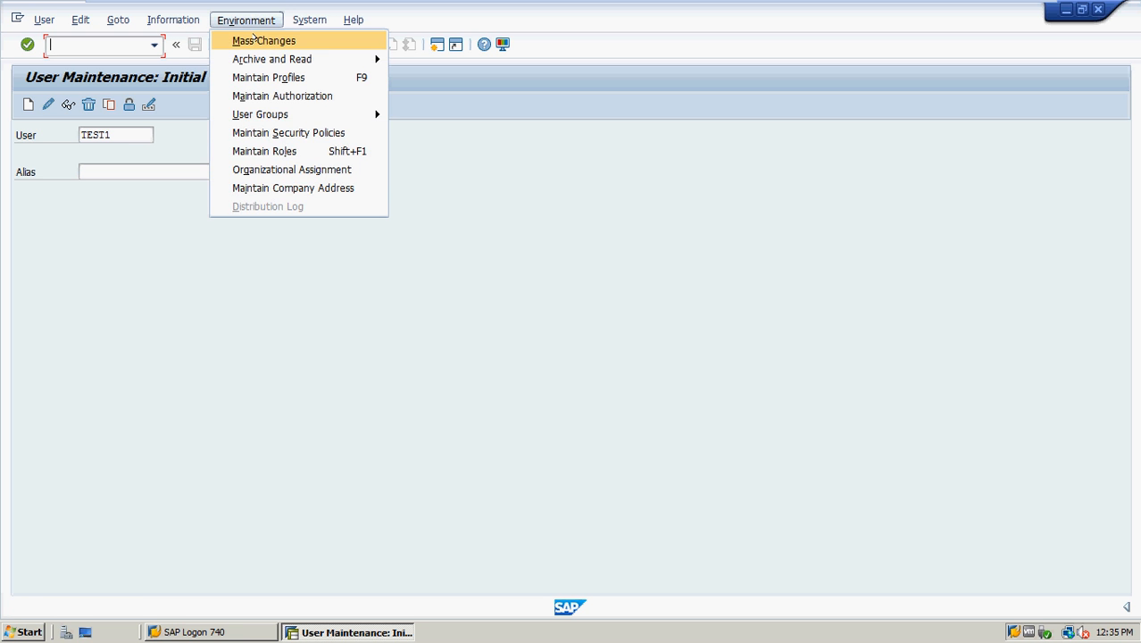
{"action": "left_click", "coordinate": [256, 40]}
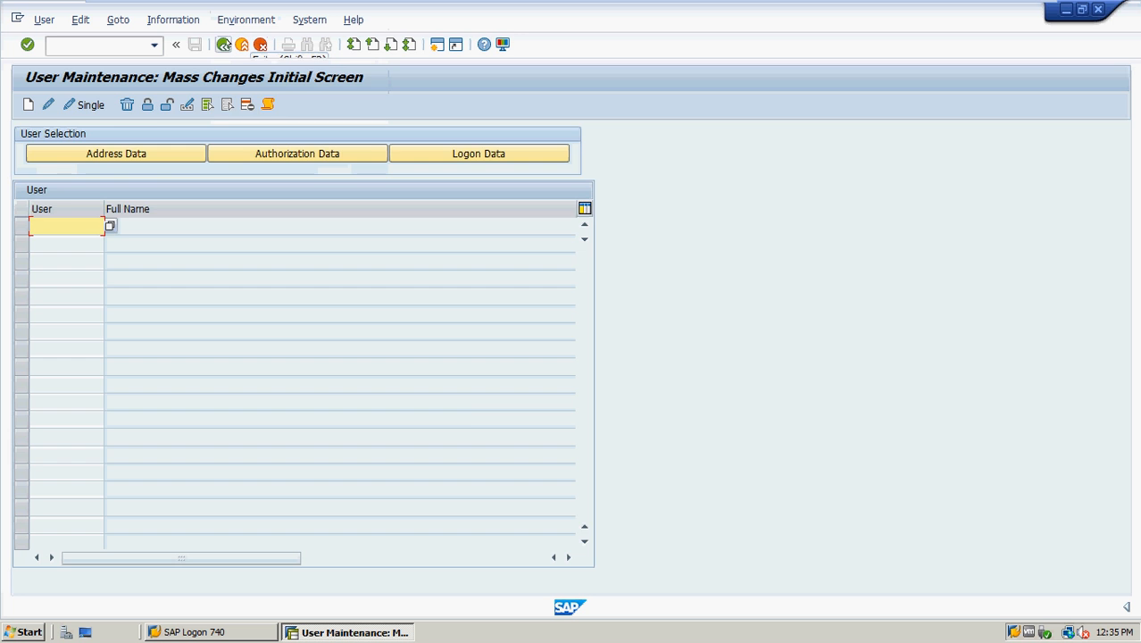
{"action": "left_click", "coordinate": [224, 45]}
{"action": "left_click", "coordinate": [119, 44]}
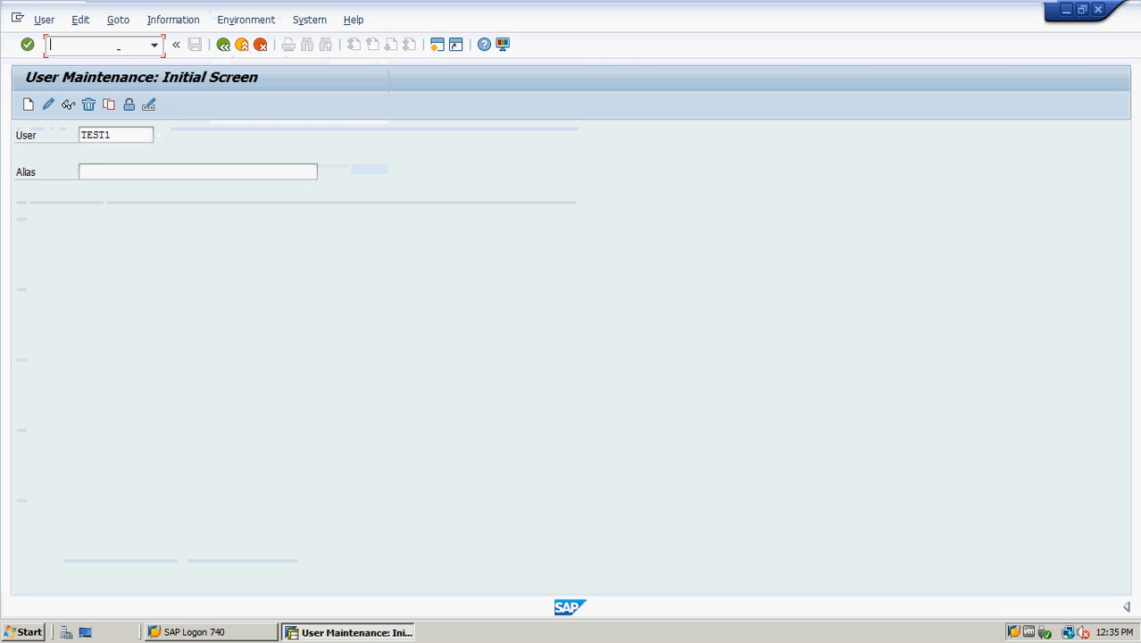
{"action": "type", "text": "/nsu10"}
{"action": "key", "text": "Return"}
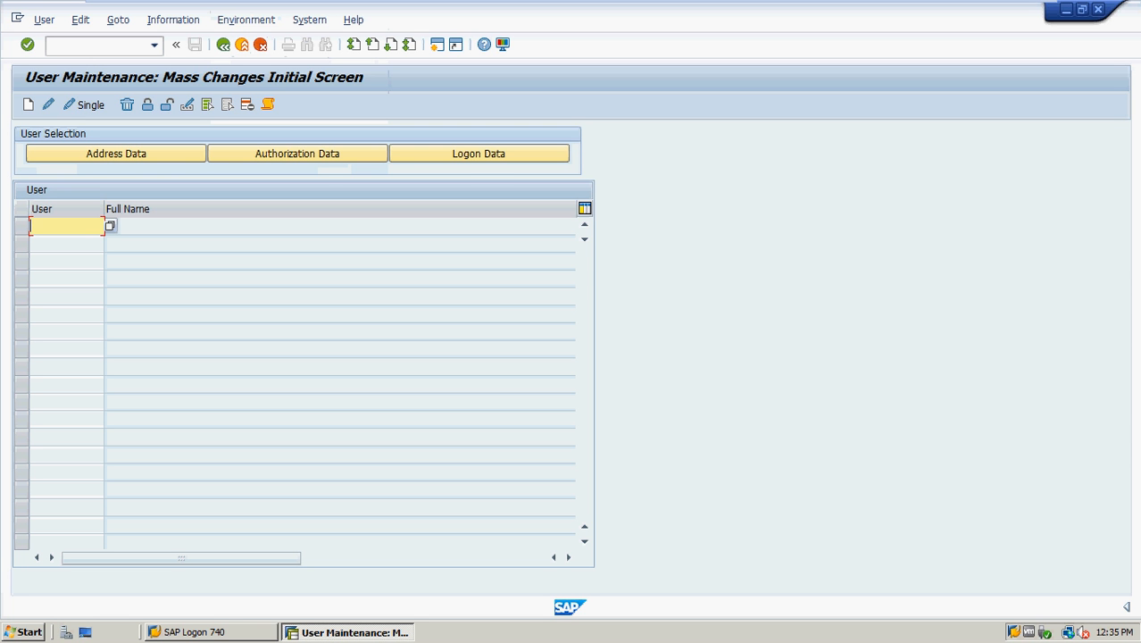
List users test2, test3, test4, test5 and test6 in SU10 and start bulk creation
{"action": "type", "text": "test"}
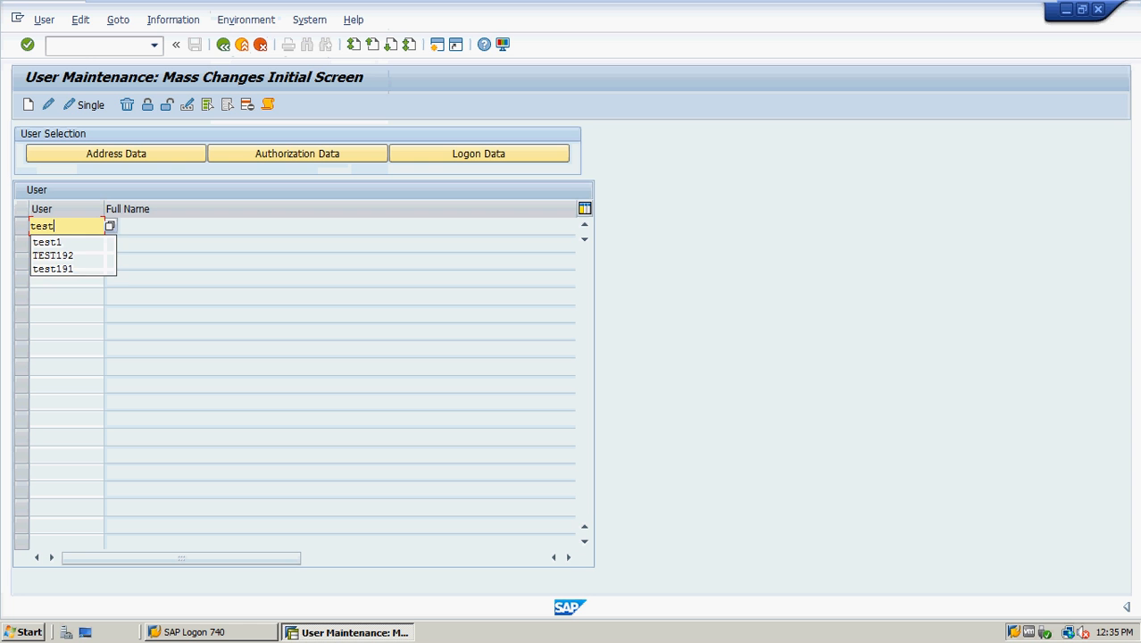
{"action": "type", "text": "2"}
{"action": "key", "text": "Down"}
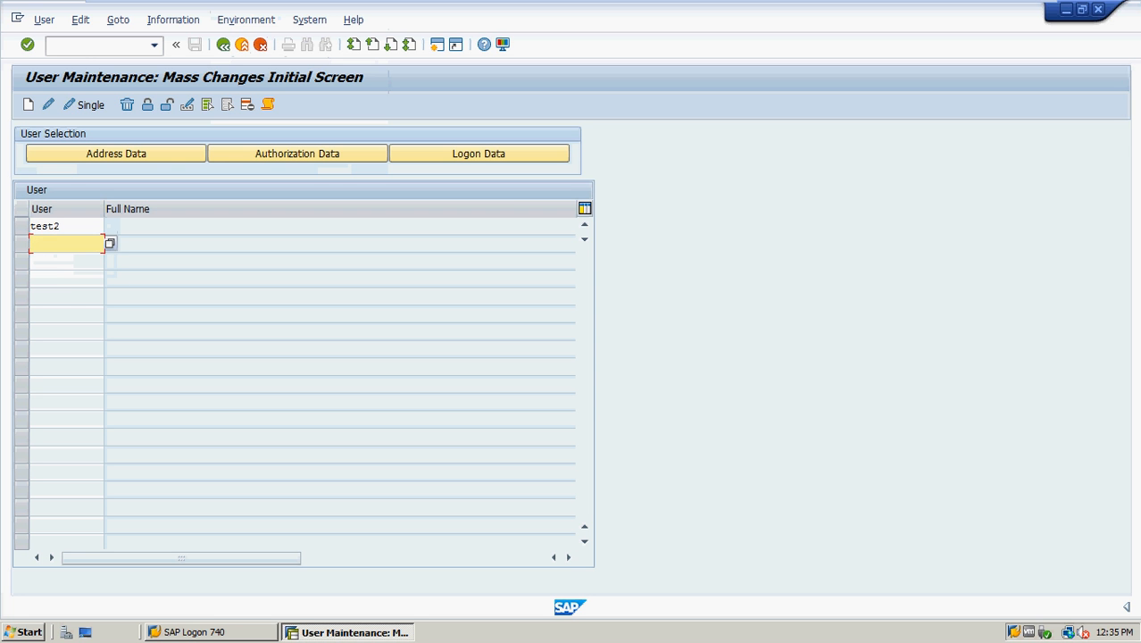
{"action": "type", "text": "test3"}
{"action": "key", "text": "Down"}
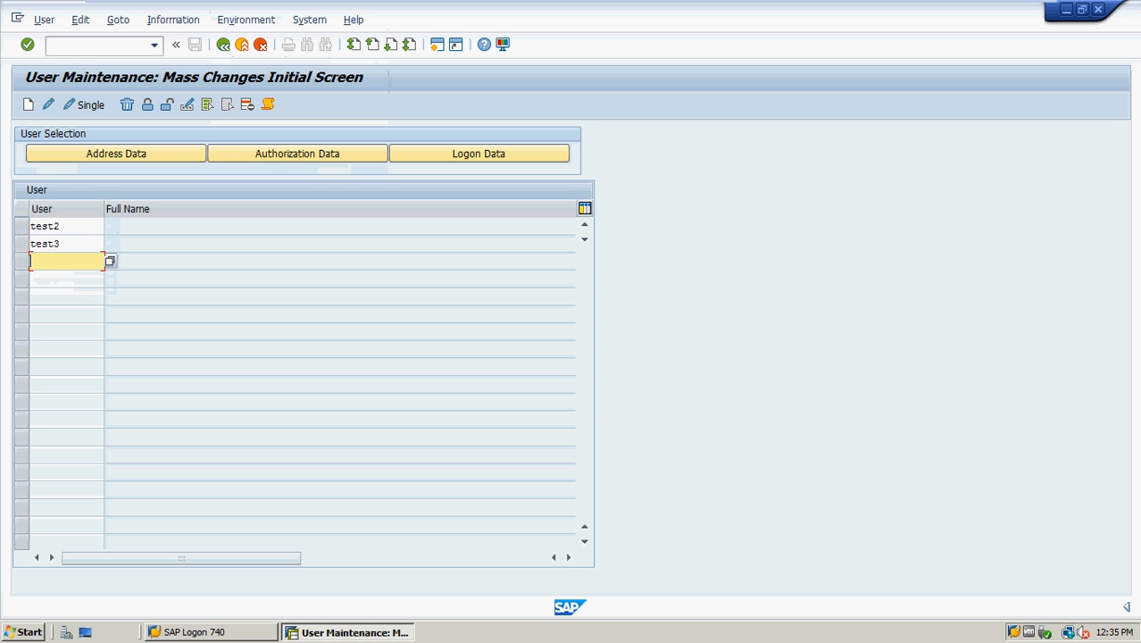
{"action": "type", "text": "test4"}
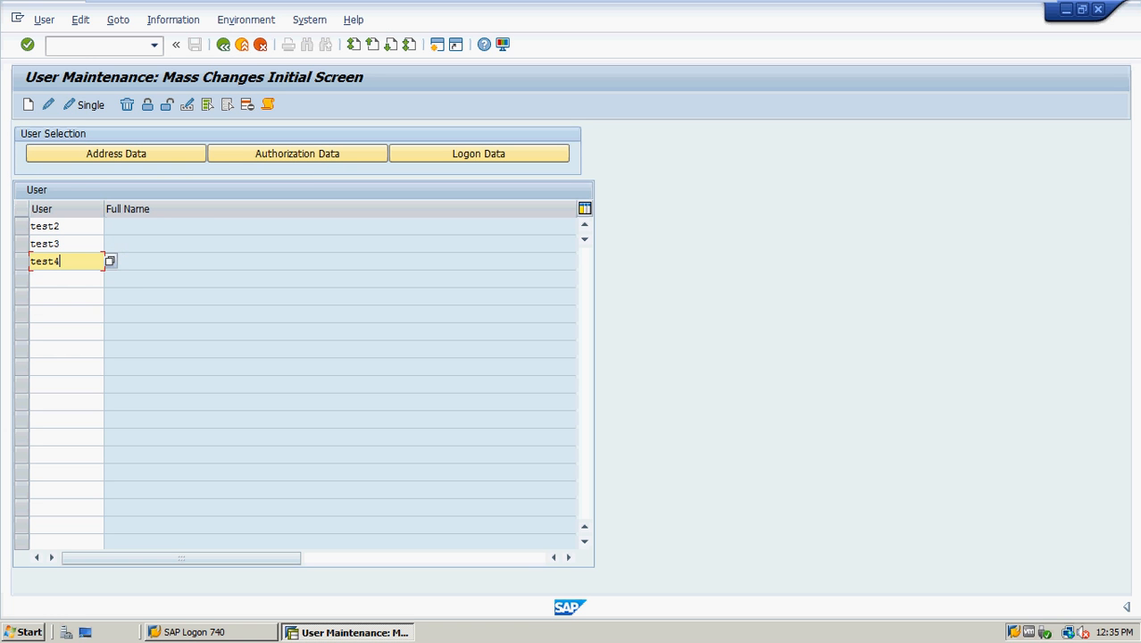
{"action": "key", "text": "Down"}
{"action": "type", "text": "test"}
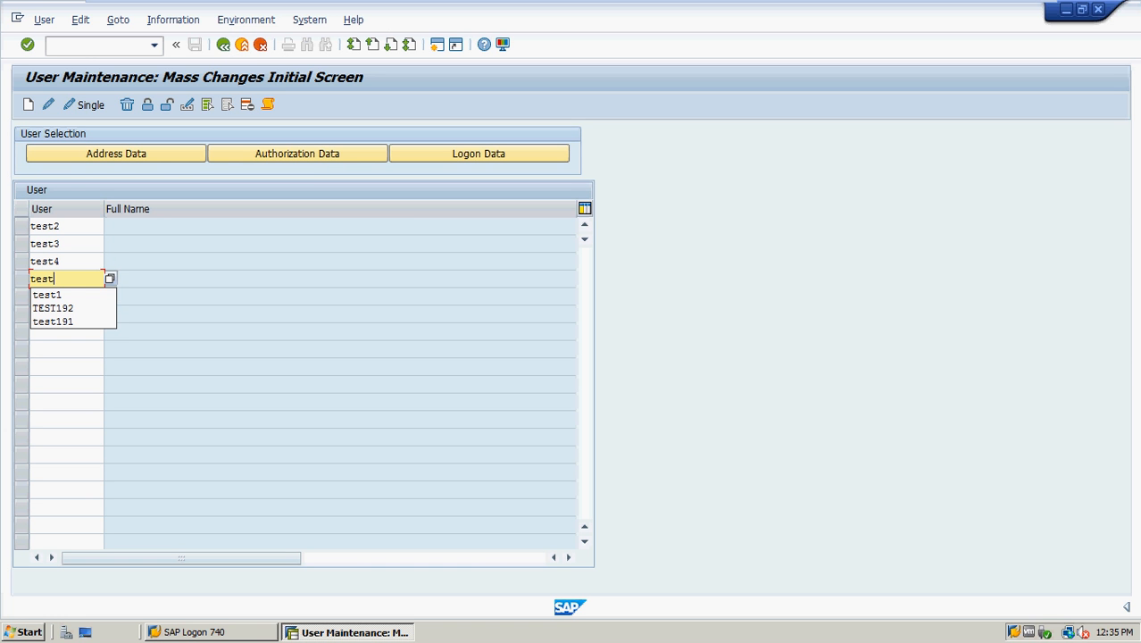
{"action": "type", "text": "5"}
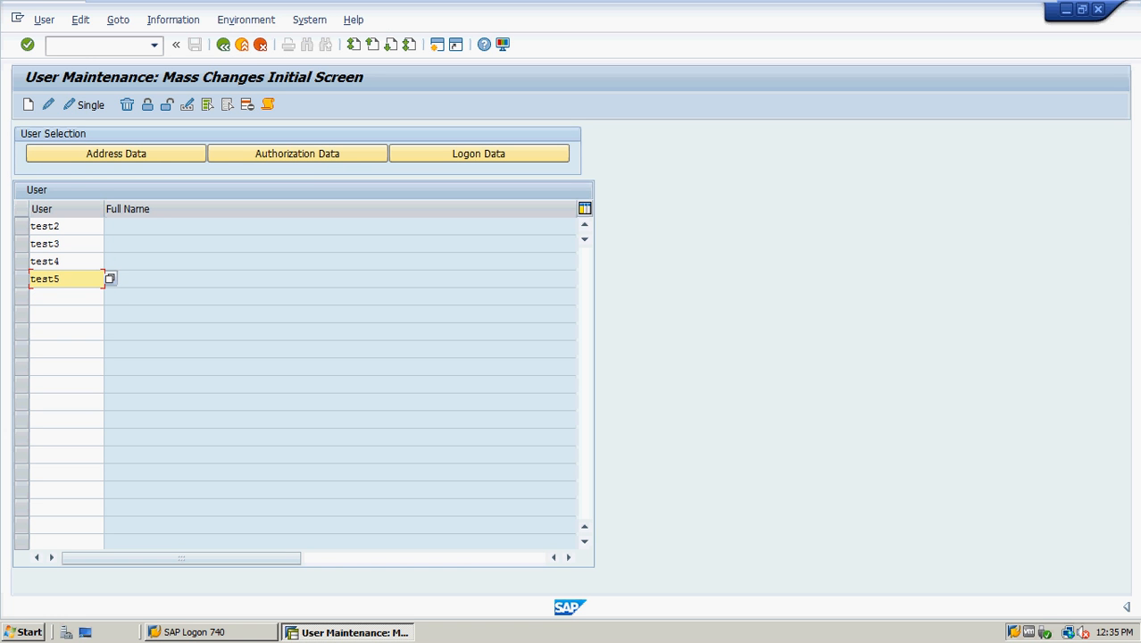
{"action": "key", "text": "Down"}
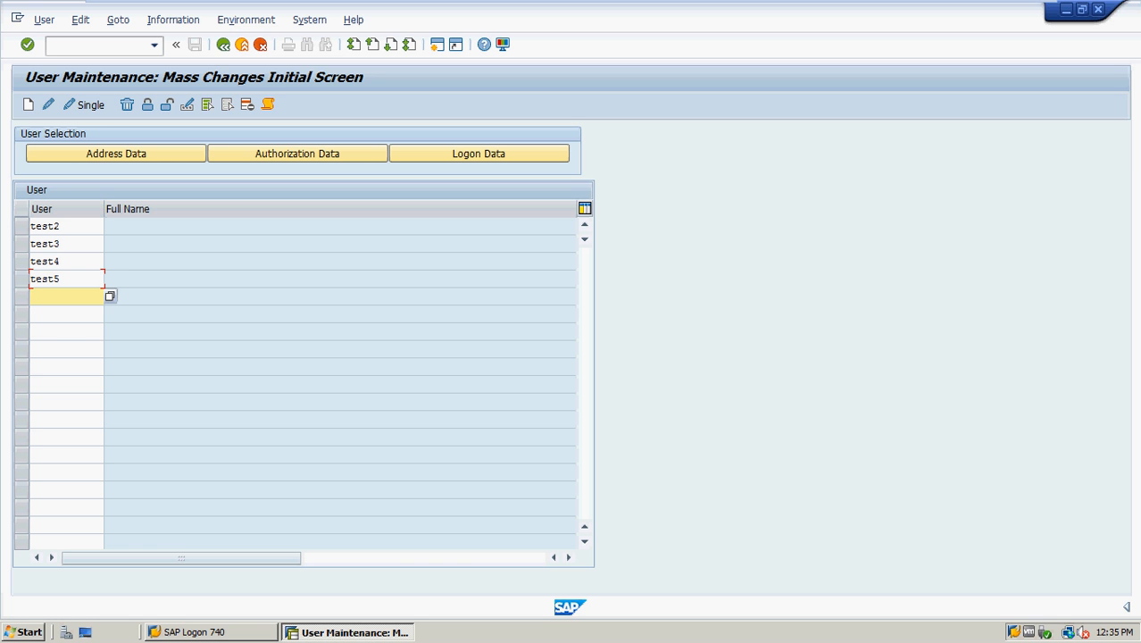
{"action": "type", "text": "test6"}
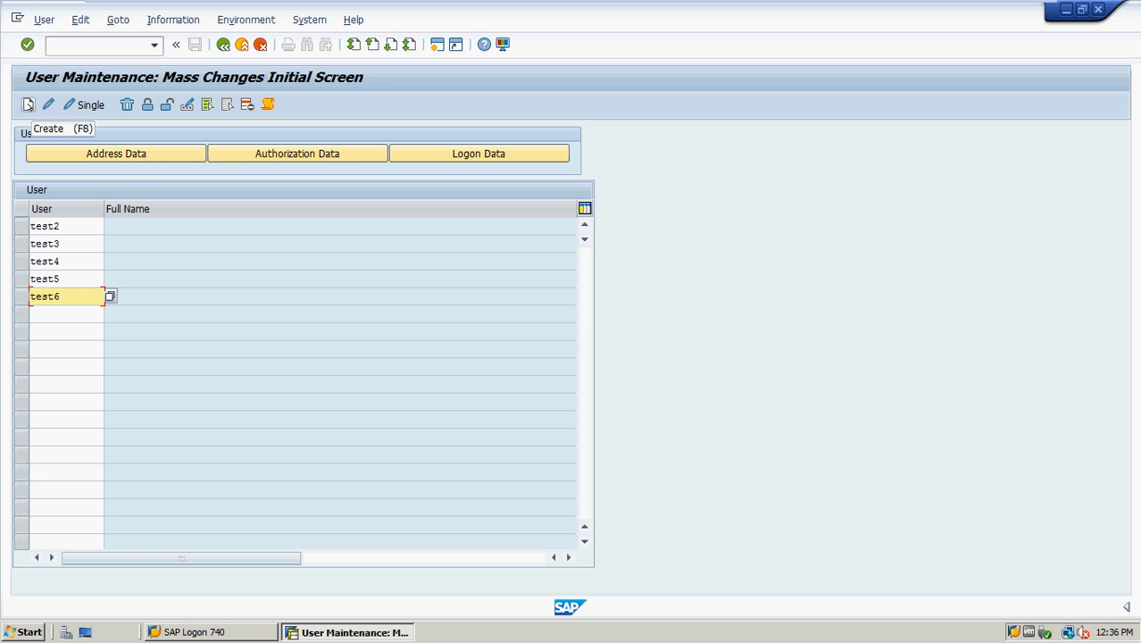
{"action": "left_click", "coordinate": [27, 104]}
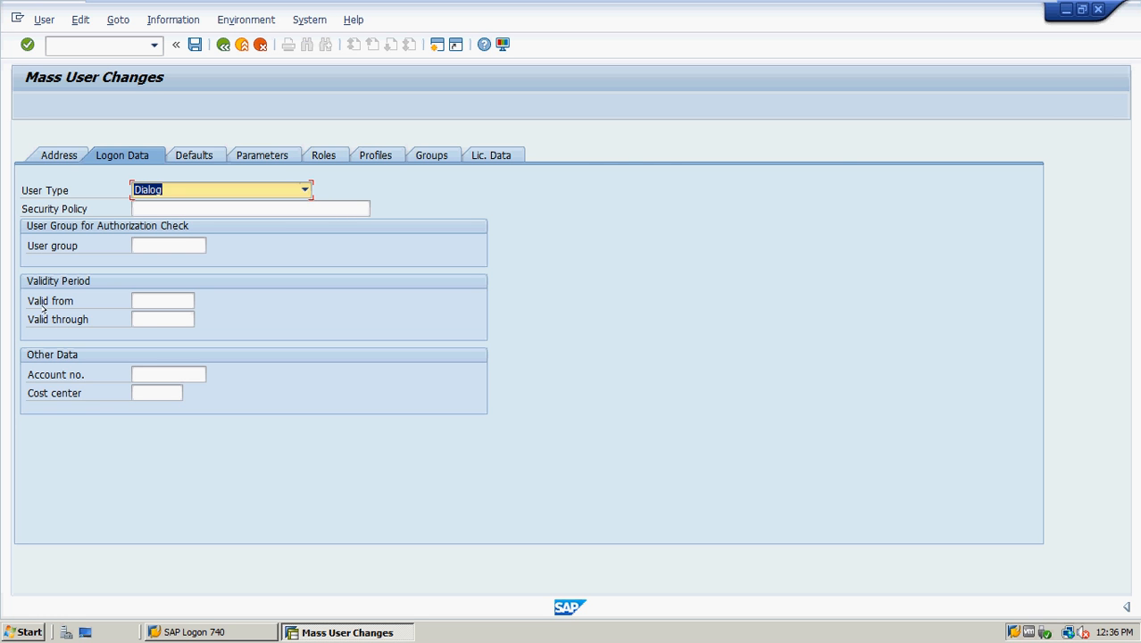
Check the valid-from and valid-through date fields in the bulk users' logon data
{"action": "left_click", "coordinate": [134, 318]}
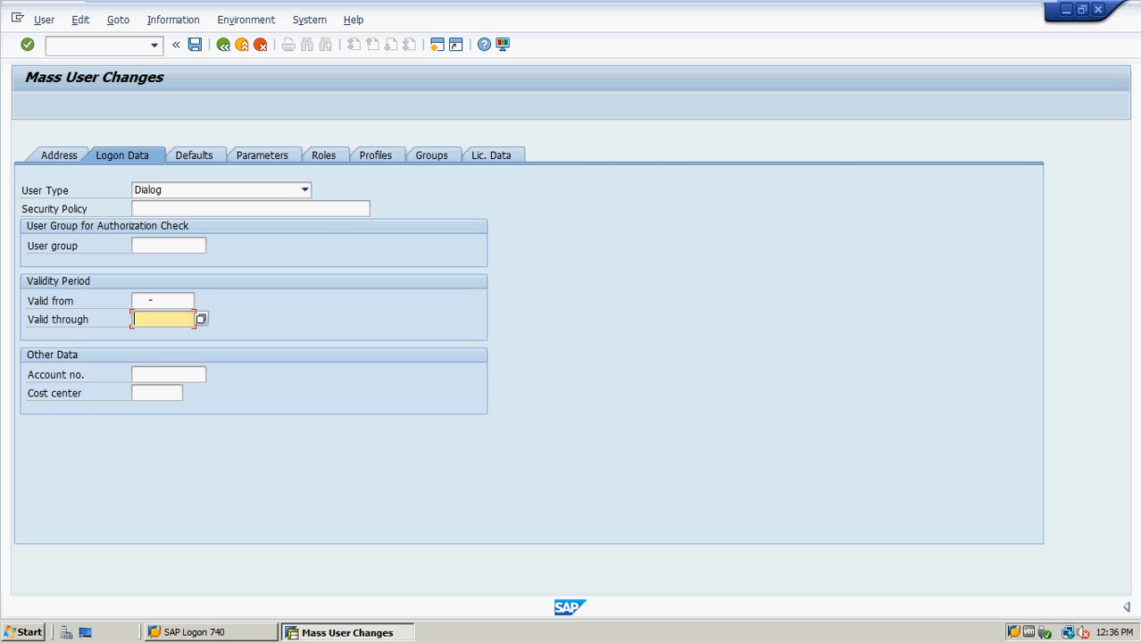
{"action": "left_click", "coordinate": [150, 300]}
{"action": "left_click", "coordinate": [152, 317]}
Add and validate profiles SAP_ALL and SAP_NEW for the bulk users
{"action": "left_click", "coordinate": [376, 155]}
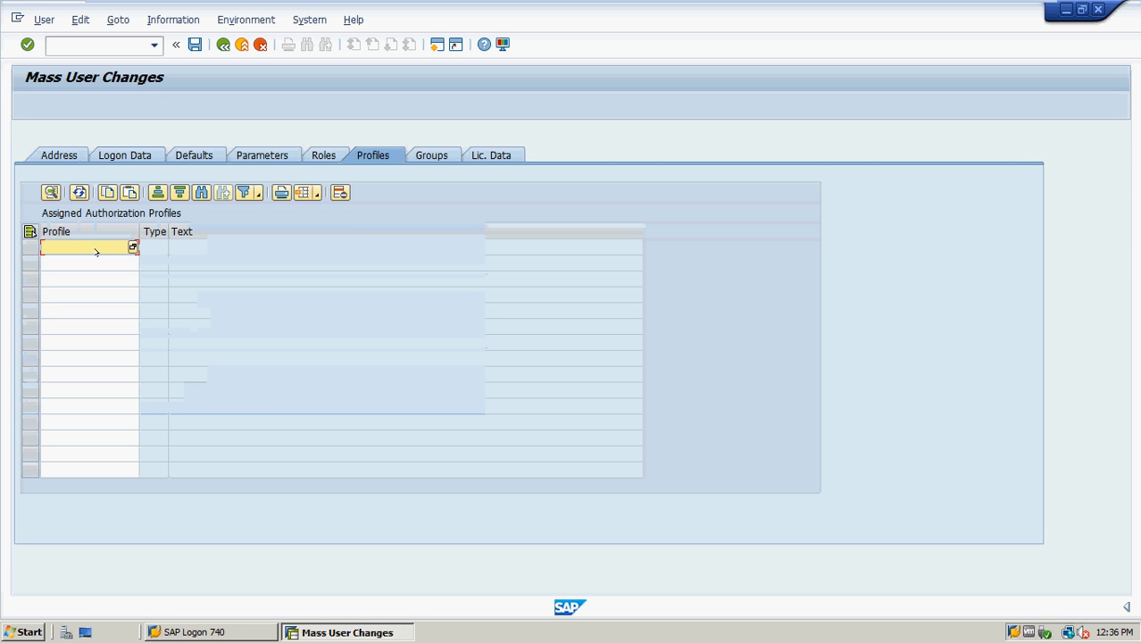
{"action": "type", "text": "sap_all"}
{"action": "key", "text": "Down"}
{"action": "type", "text": "sap_new"}
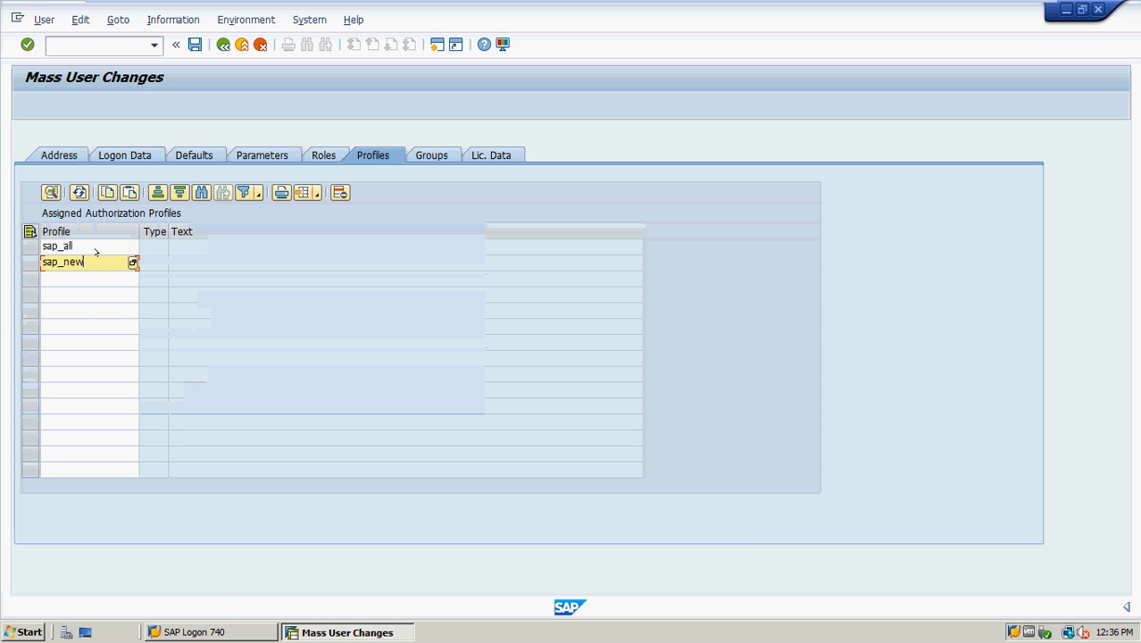
{"action": "key", "text": "Return"}
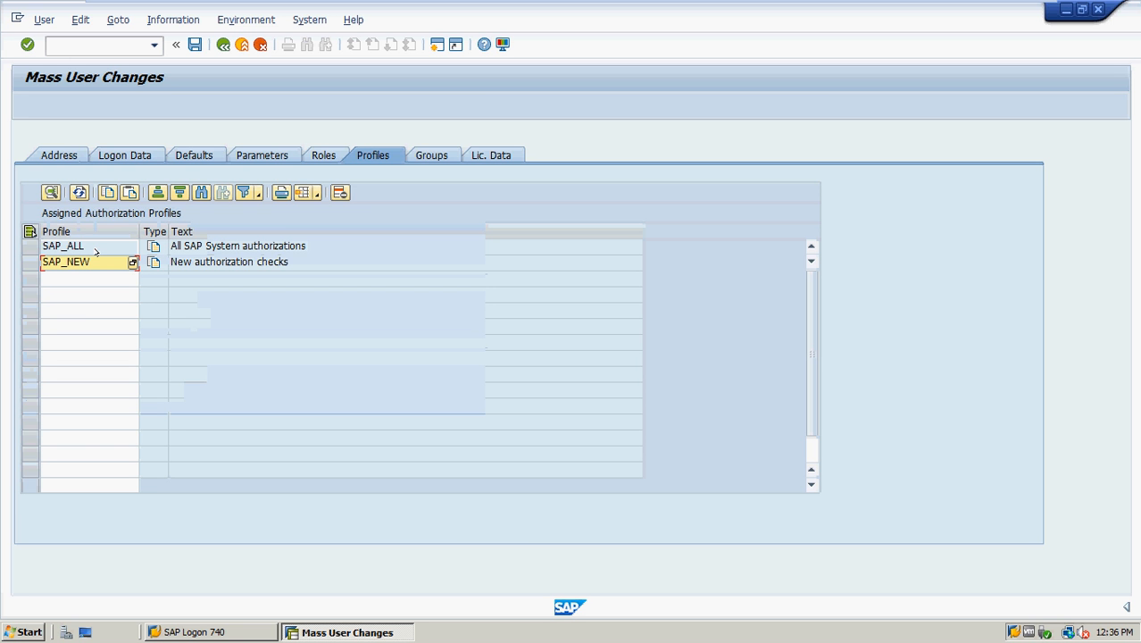
{"action": "left_click", "coordinate": [122, 154]}
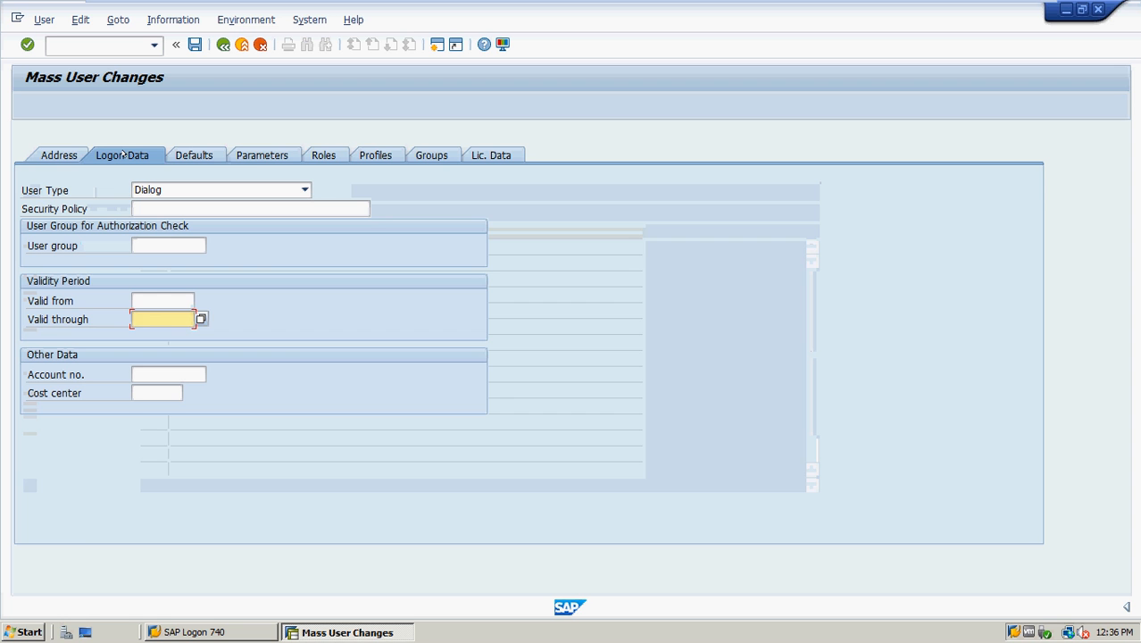
Save to create users TEST2 through TEST6 and display the creation log
{"action": "left_click", "coordinate": [194, 44]}
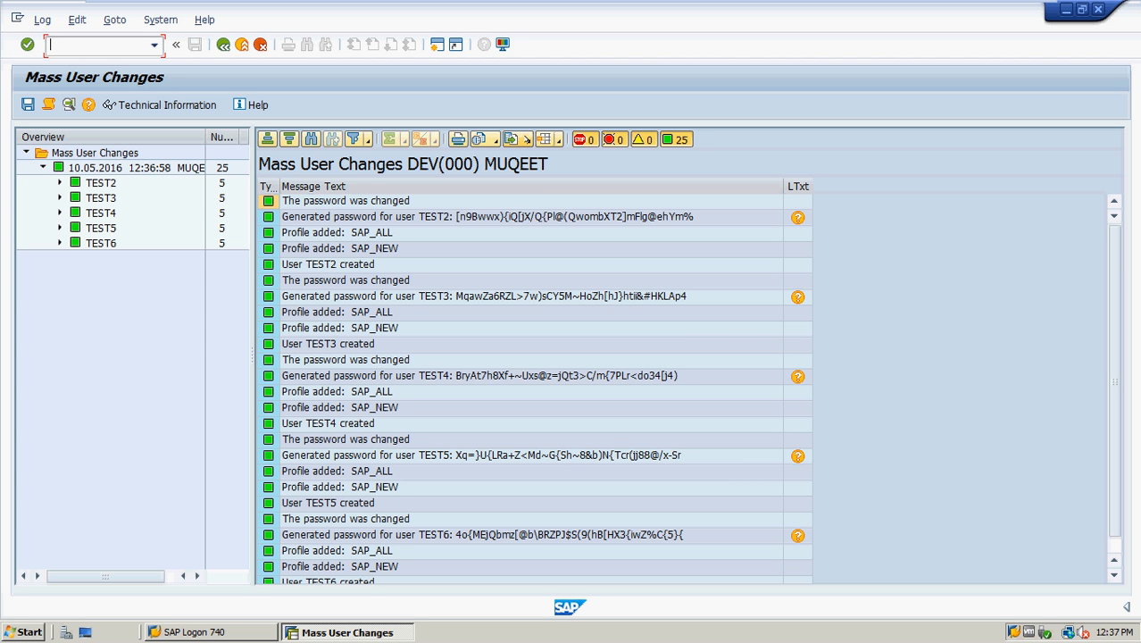
Export the creation log to a local file in tab-separated text format
{"action": "left_click", "coordinate": [516, 140]}
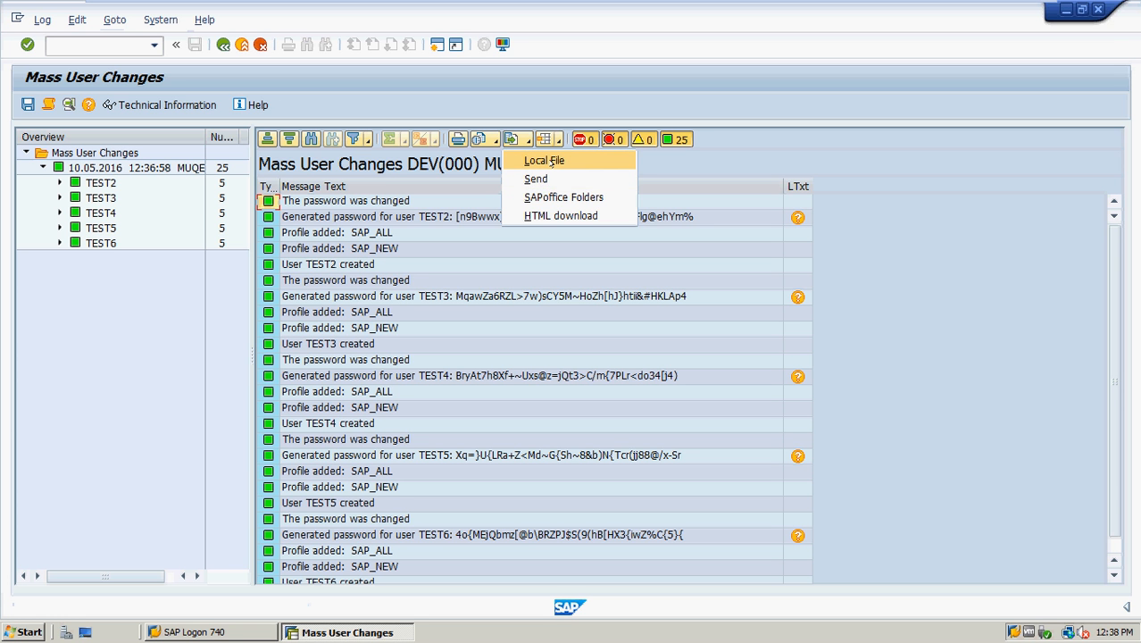
{"action": "left_click", "coordinate": [552, 161]}
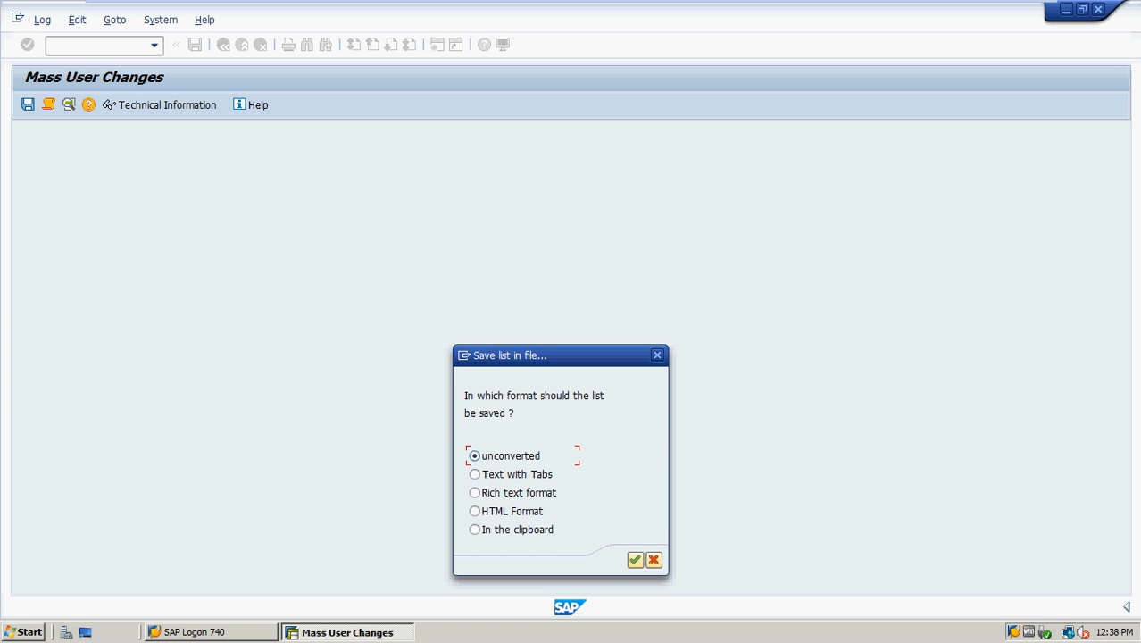
{"action": "left_click", "coordinate": [473, 474]}
{"action": "left_click", "coordinate": [635, 559]}
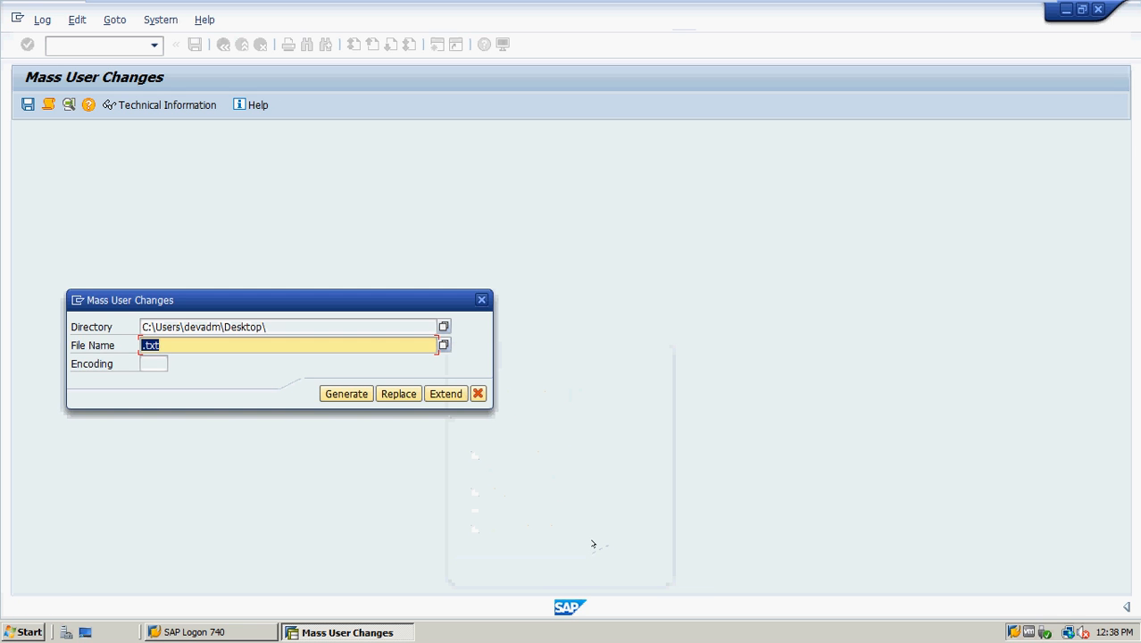
Save the exported log as users.txt on the Desktop, allowing the file access
{"action": "left_click", "coordinate": [219, 345]}
{"action": "key", "text": "Left"}
{"action": "key", "text": "Left"}
{"action": "key", "text": "Left"}
{"action": "key", "text": "Left"}
{"action": "type", "text": "users"}
{"action": "left_click", "coordinate": [342, 394]}
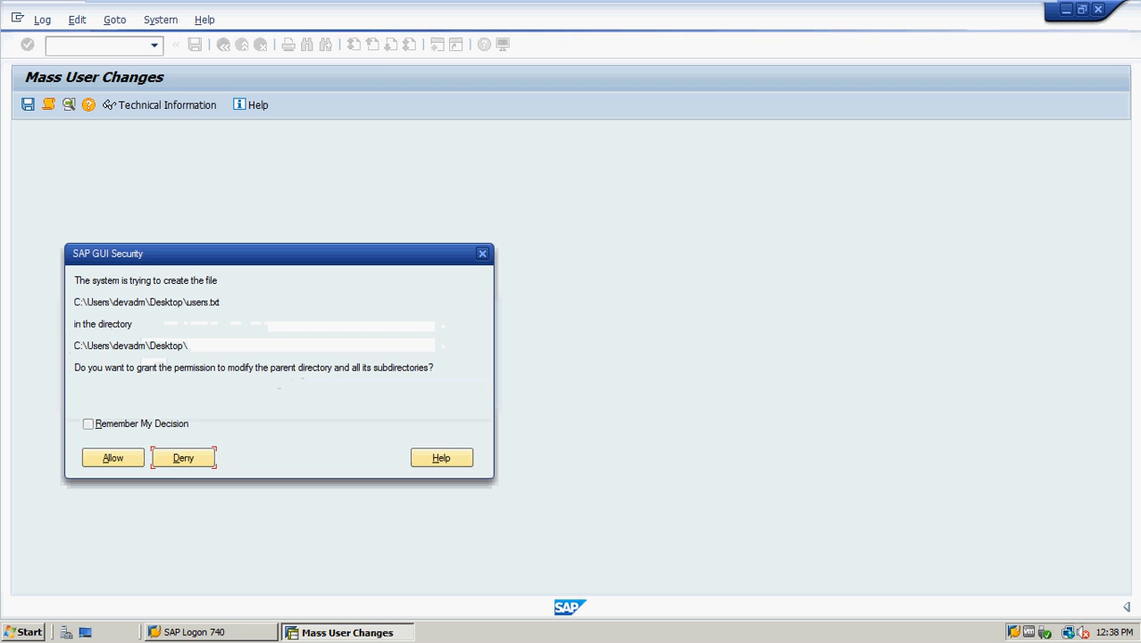
{"action": "left_click", "coordinate": [113, 456]}
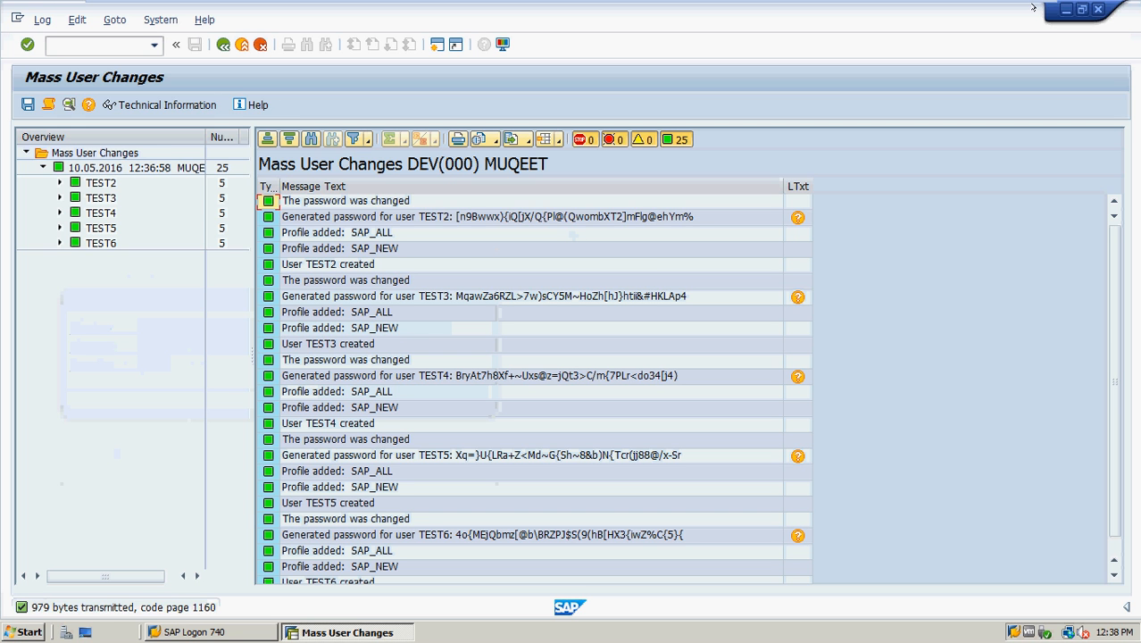
{"action": "left_click", "coordinate": [1065, 11]}
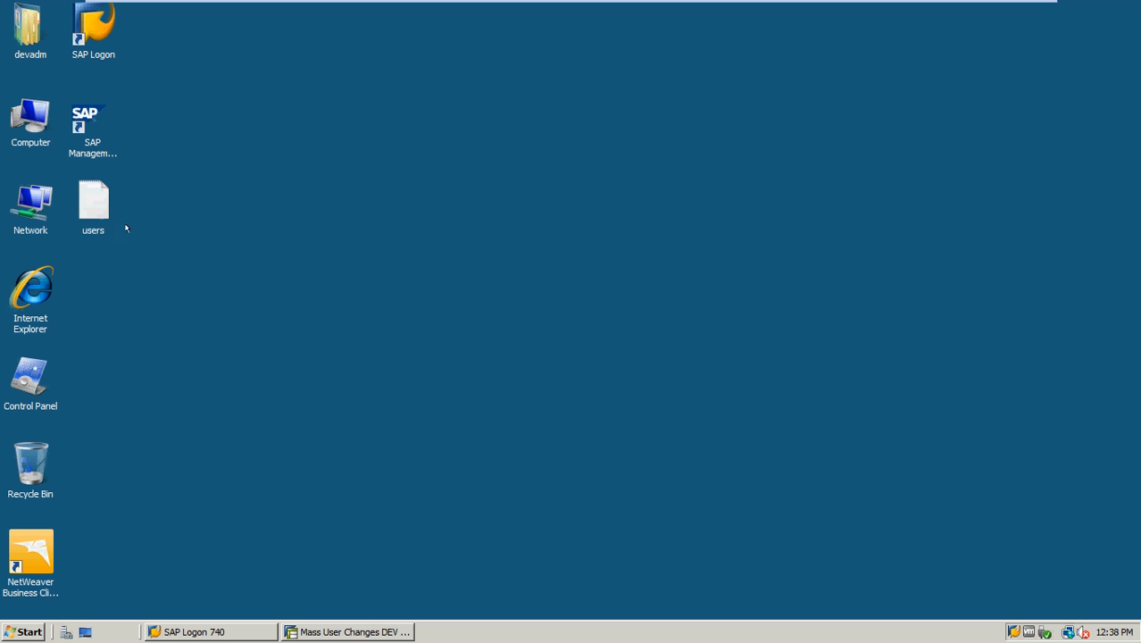
Review the exported users.txt in Notepad, then close it and return to the Mass User Changes log
{"action": "left_click", "coordinate": [96, 208]}
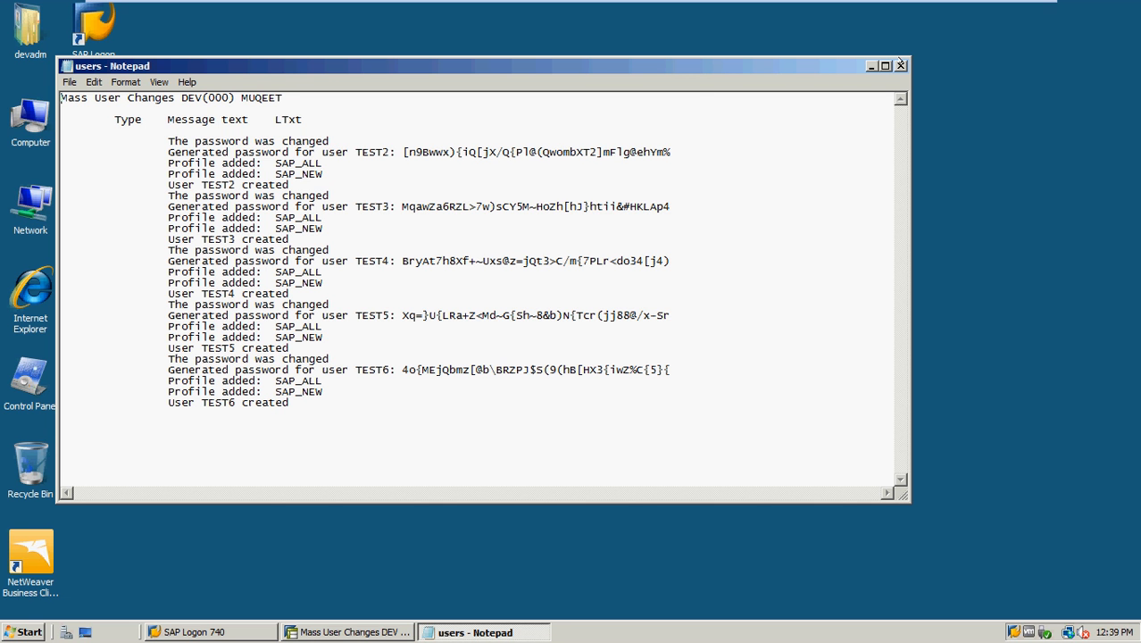
{"action": "left_click", "coordinate": [900, 65]}
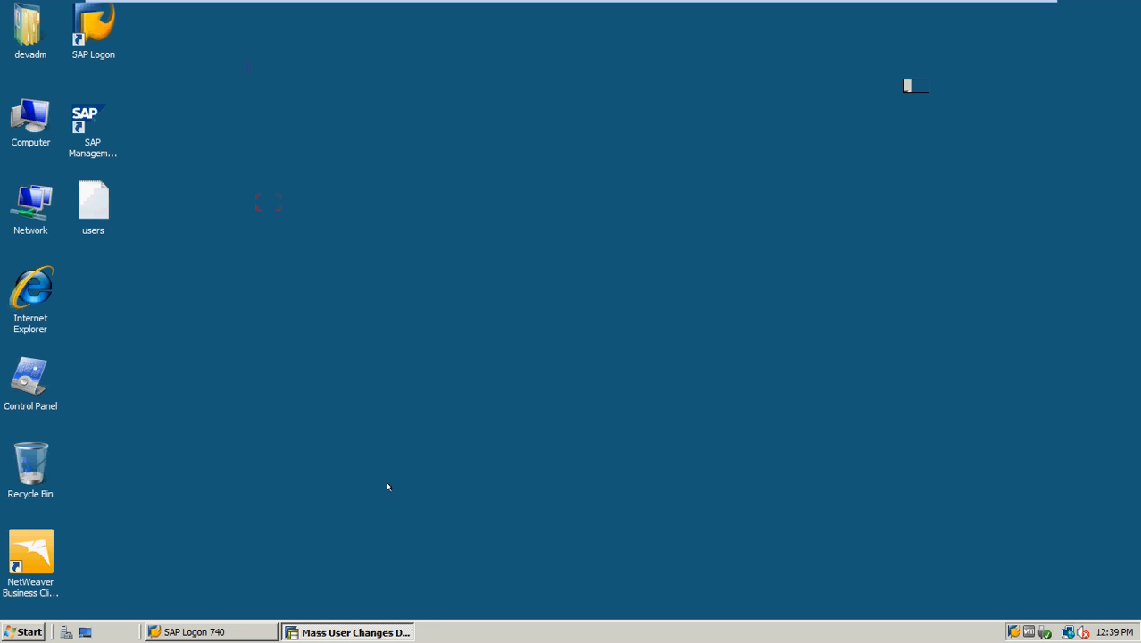
{"action": "left_click", "coordinate": [307, 627]}
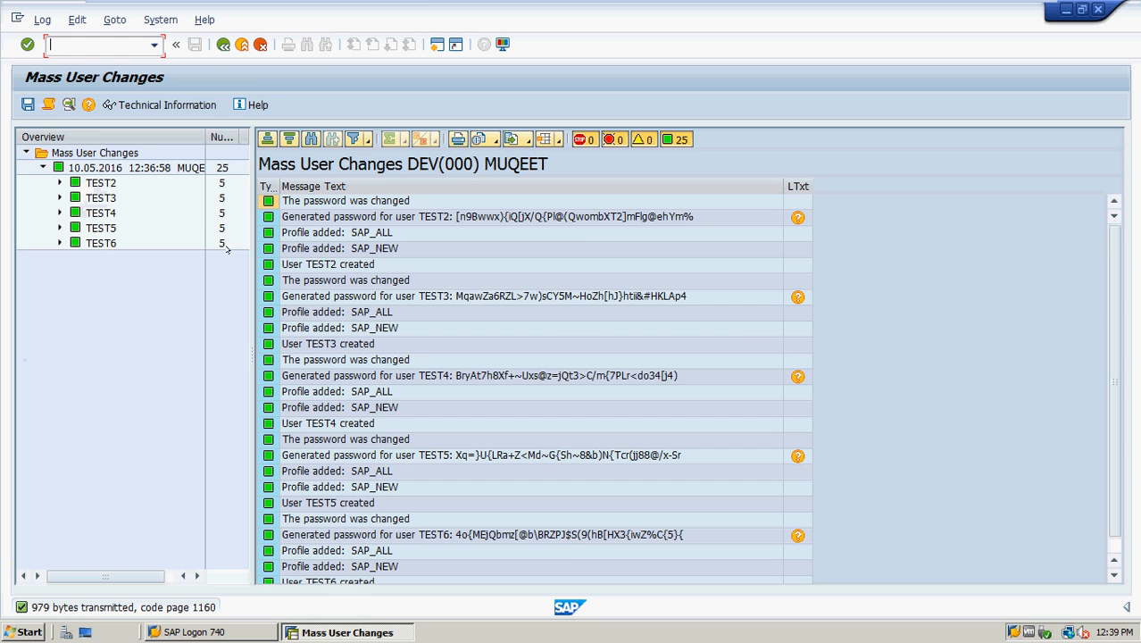
Go back twice from the mass change log to SAP Easy Access and begin entering a transaction code
{"action": "left_click", "coordinate": [223, 44]}
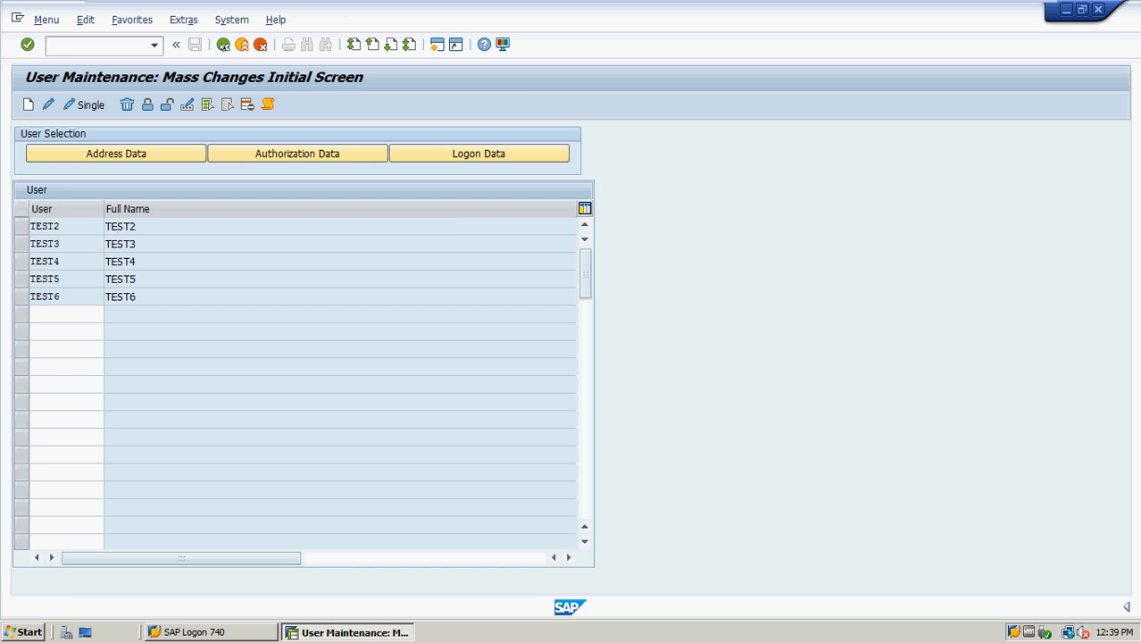
{"action": "left_click", "coordinate": [223, 44]}
{"action": "type", "text": "su"}
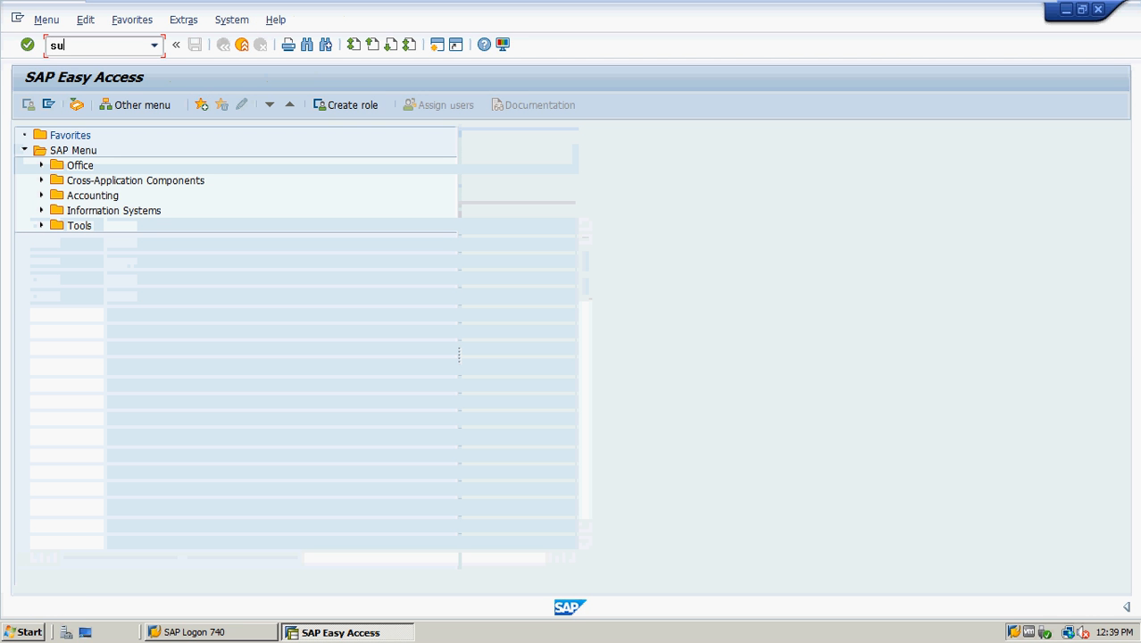
{"action": "key", "text": "BackSpace"}
Run SU01 and change the User field to TEST2
{"action": "type", "text": "u01"}
{"action": "key", "text": "Return"}
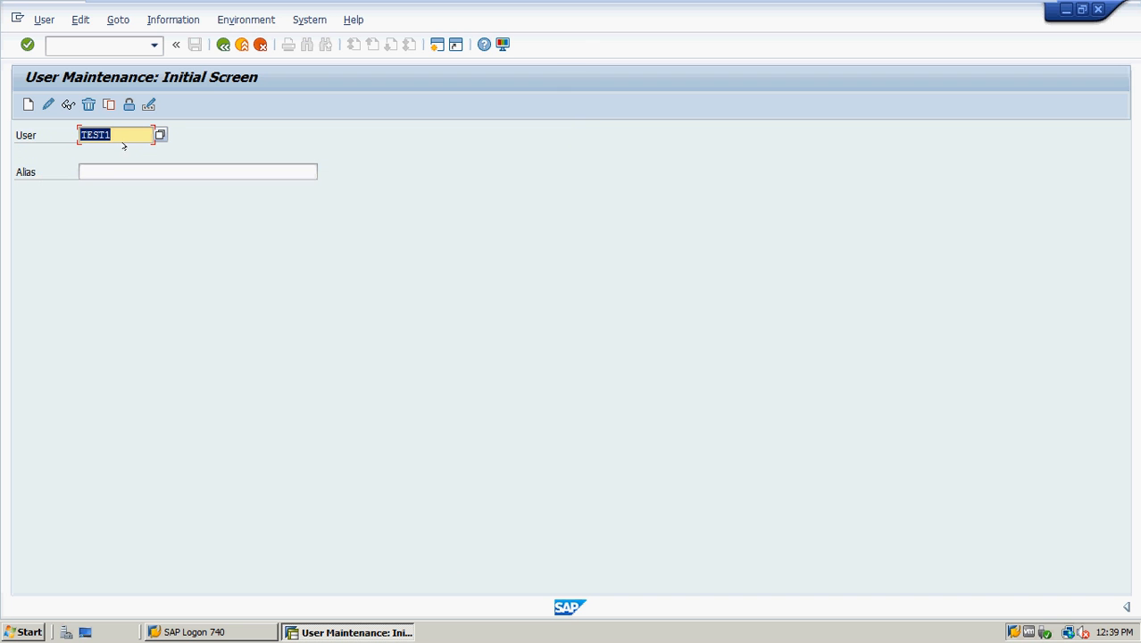
{"action": "left_click", "coordinate": [125, 135]}
{"action": "key", "text": "BackSpace"}
{"action": "type", "text": "2"}
{"action": "key", "text": "Escape"}
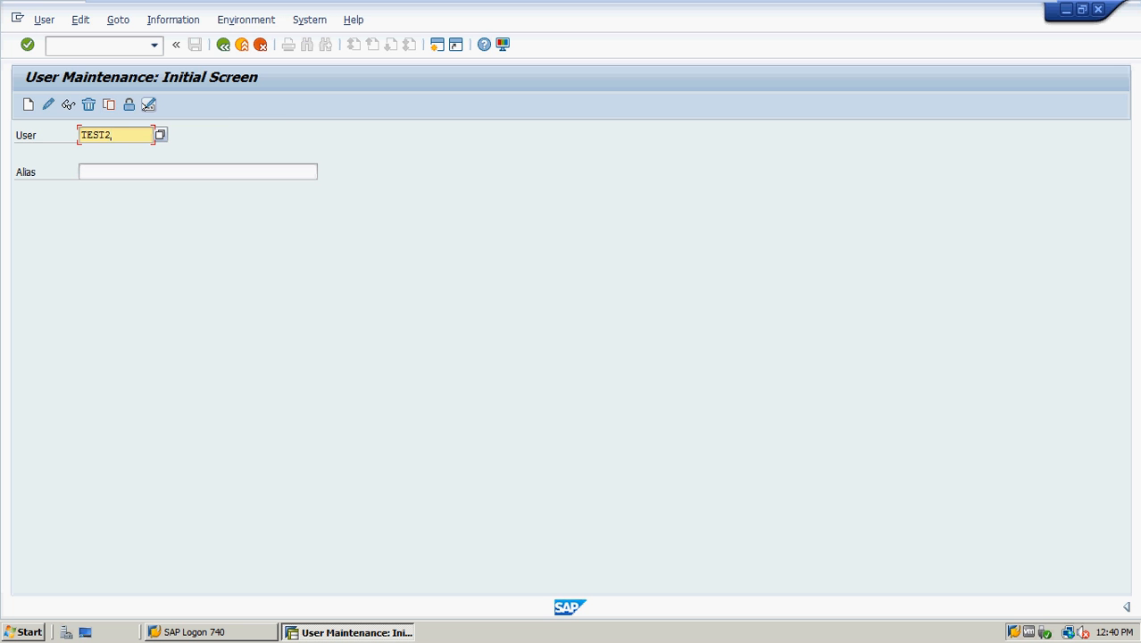
Generate a new initial password for TEST2 and confirm the change
{"action": "left_click", "coordinate": [148, 105]}
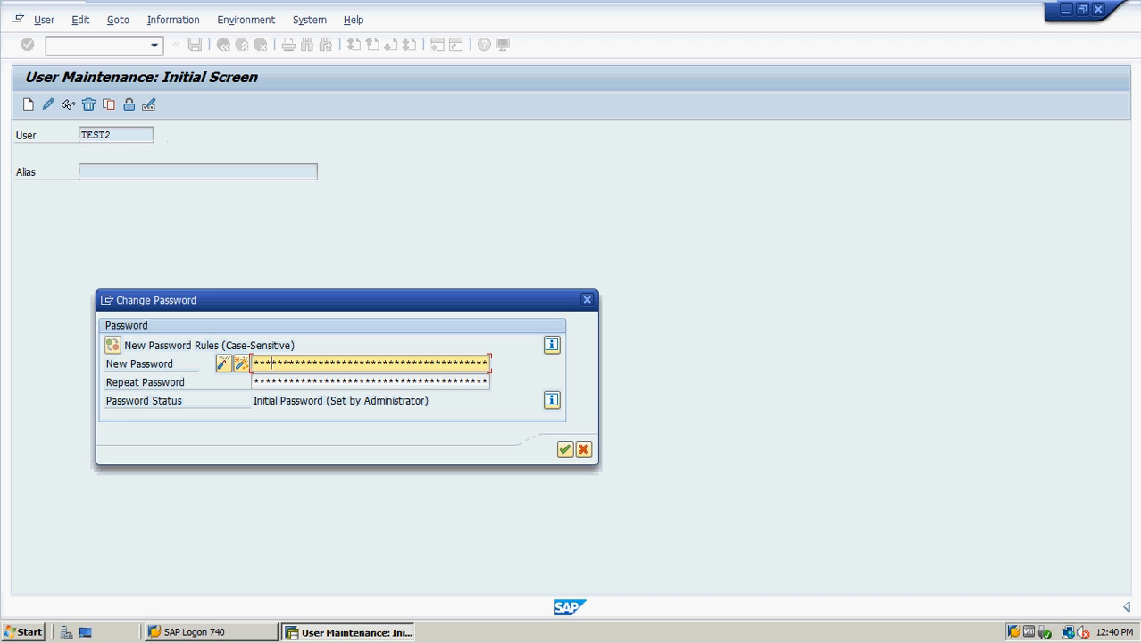
{"action": "key", "text": "Tab"}
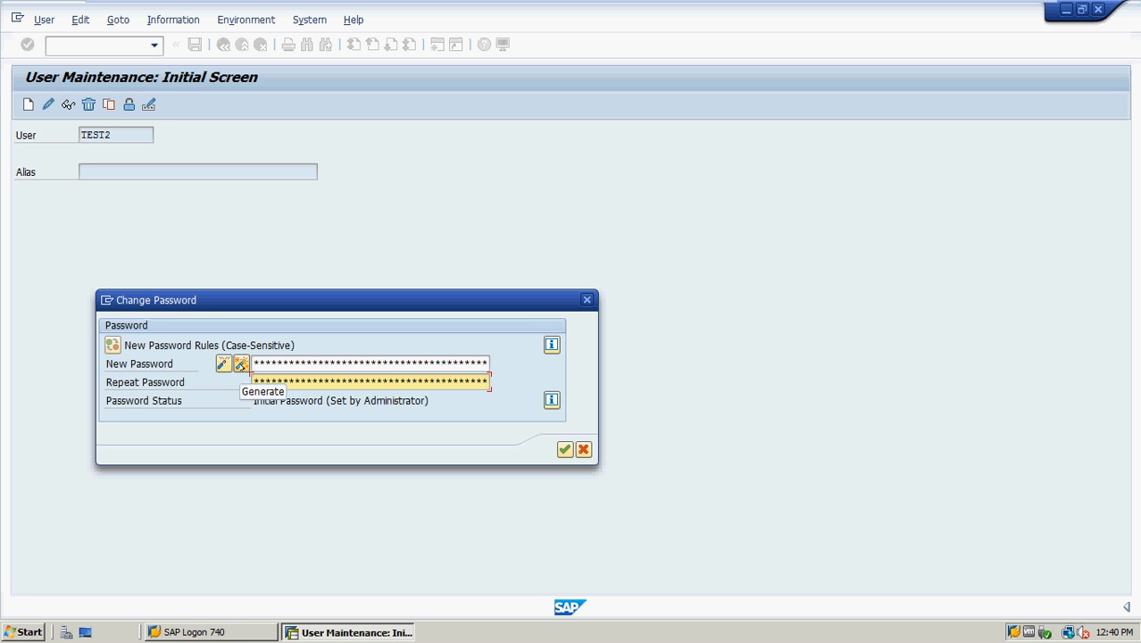
{"action": "left_click", "coordinate": [565, 449]}
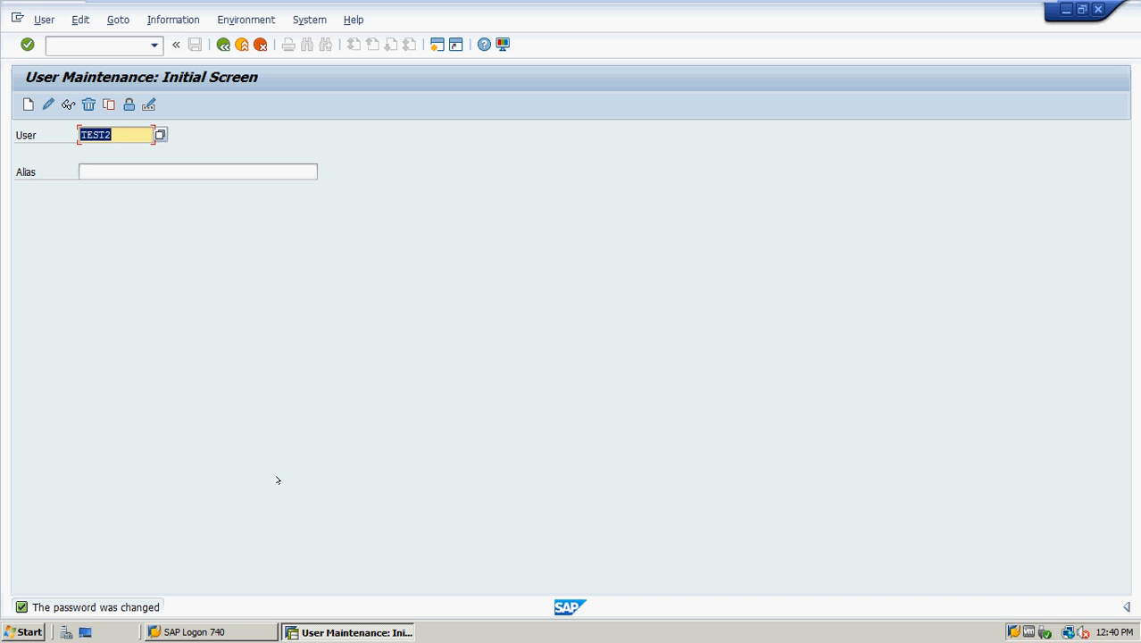
Replace the user with TEST3 and open the Copy Users dialog from the User menu
{"action": "key", "text": "BackSpace"}
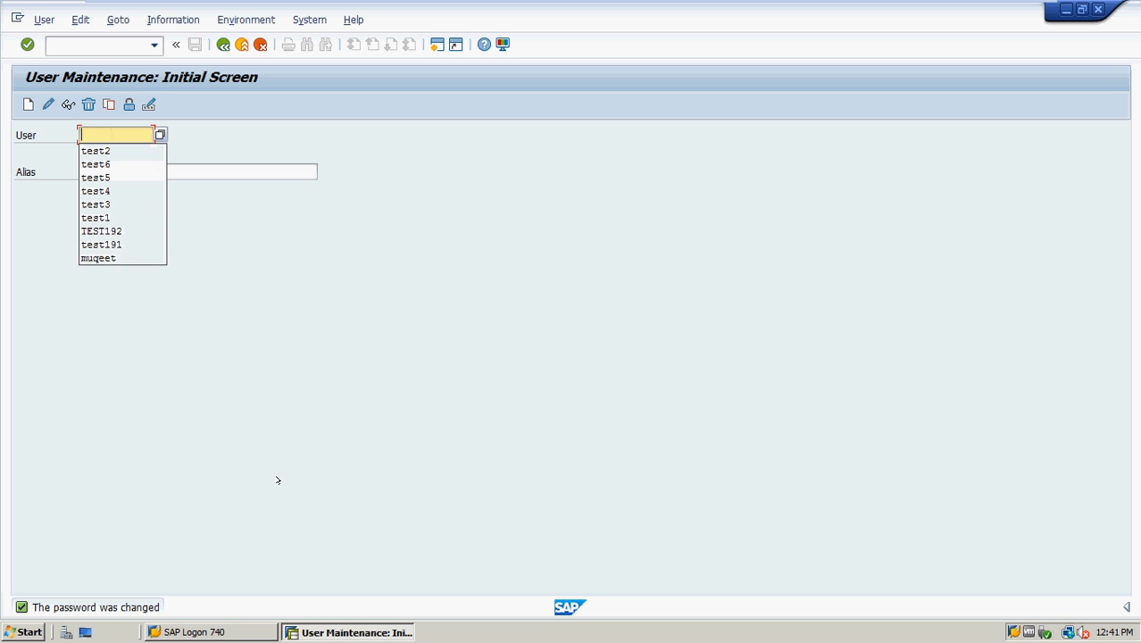
{"action": "type", "text": "test"}
{"action": "type", "text": "3"}
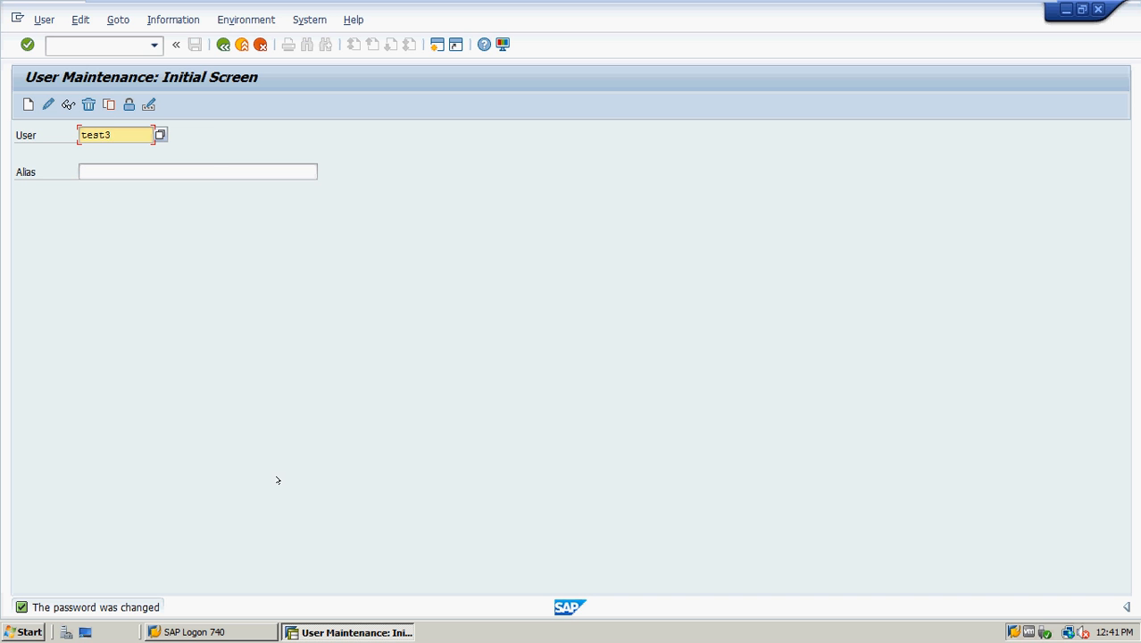
{"action": "left_click", "coordinate": [42, 18]}
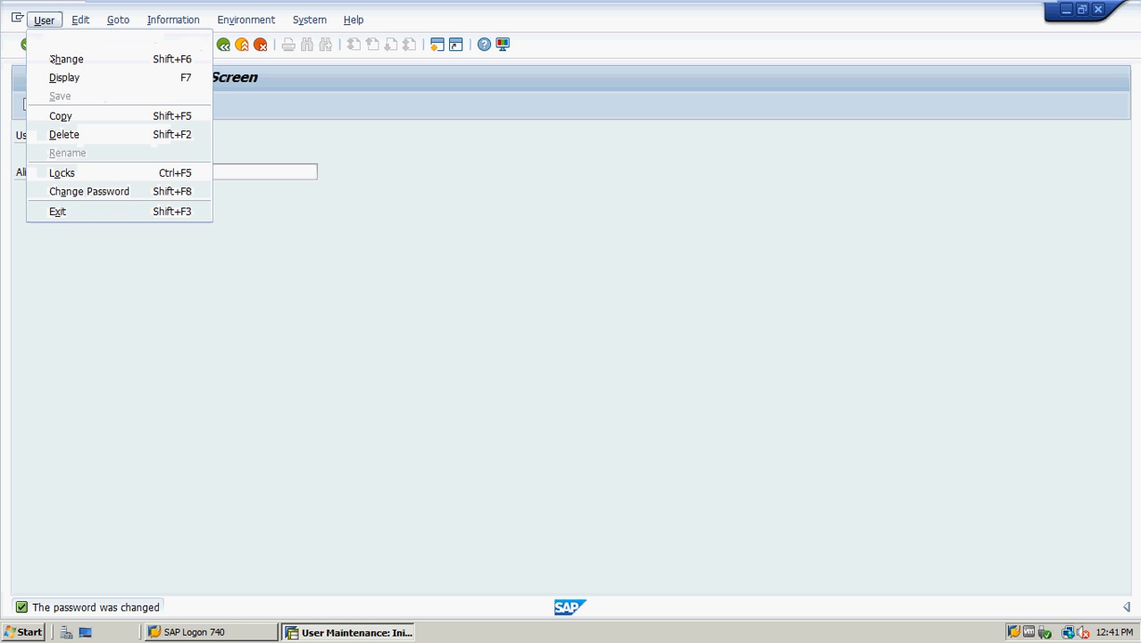
{"action": "left_click", "coordinate": [71, 117]}
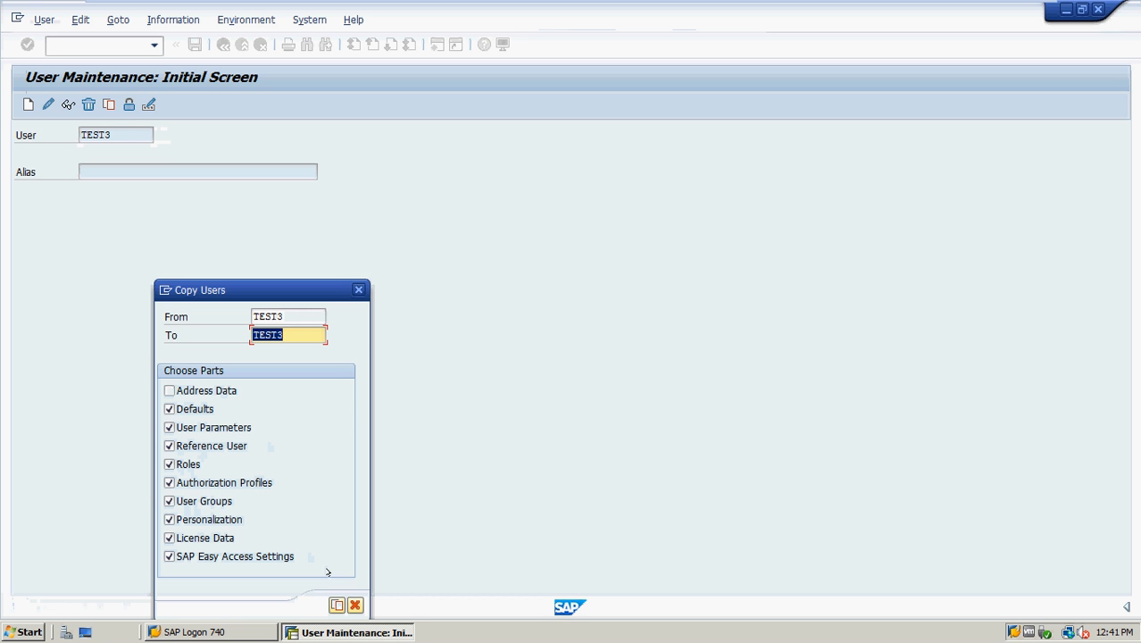
Set the Copy Users target to TEST13 and copy it from TEST3
{"action": "left_click_drag", "start_coordinate": [298, 284], "coordinate": [309, 222]}
{"action": "left_click", "coordinate": [310, 272]}
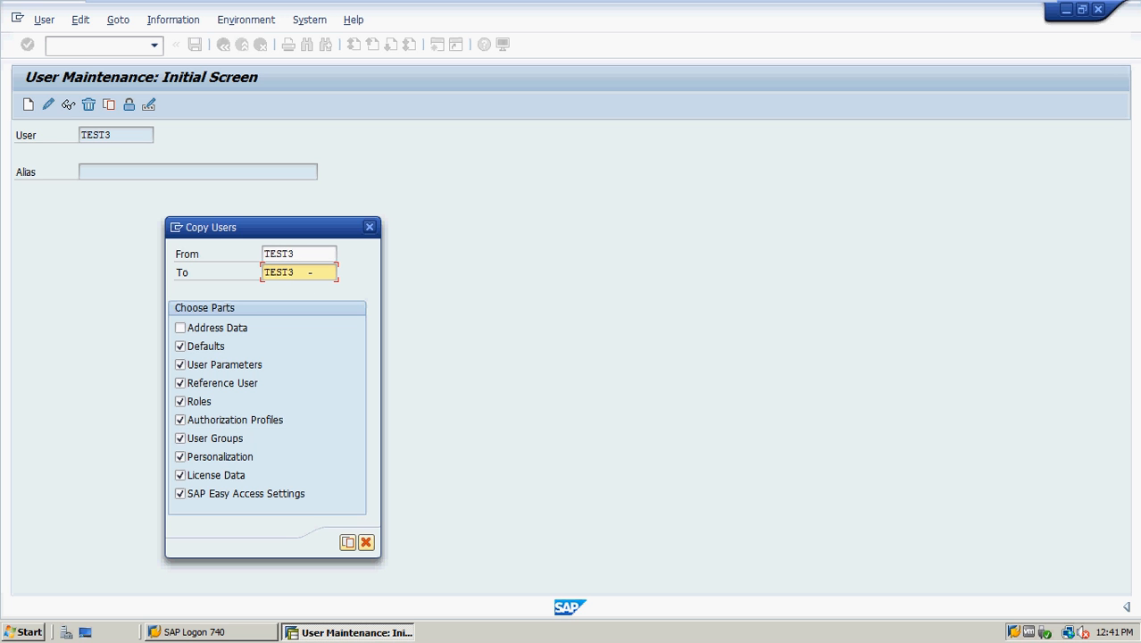
{"action": "type", "text": "1"}
{"action": "left_click", "coordinate": [347, 542]}
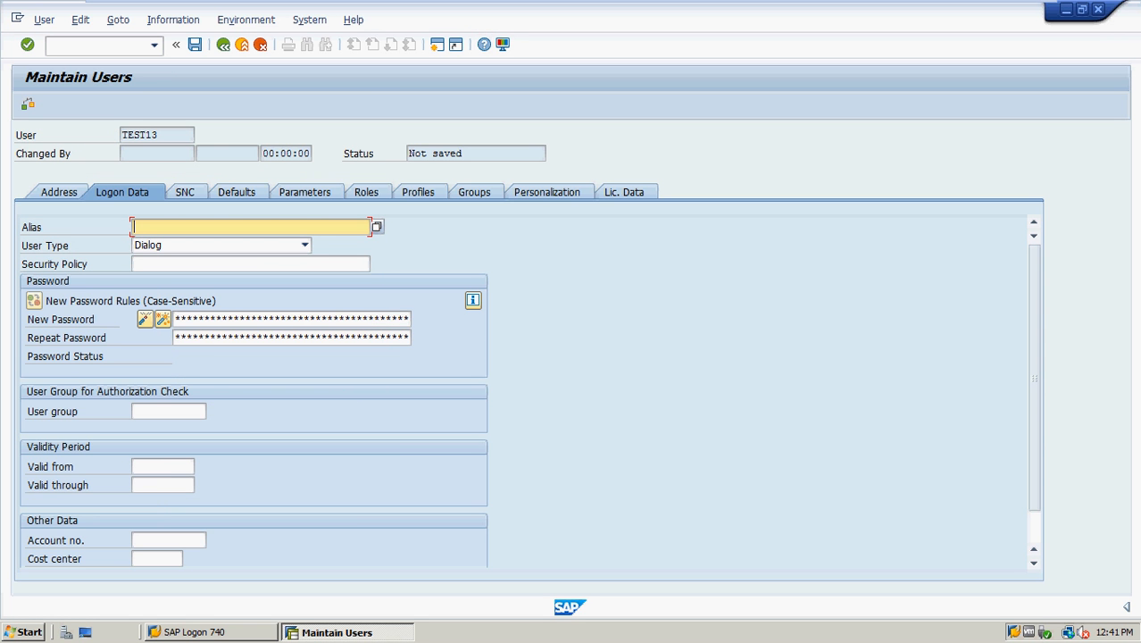
Enter and repeat TEST13's initial password, check its SAP_ALL and SAP_NEW profiles, and save
{"action": "left_click", "coordinate": [220, 319]}
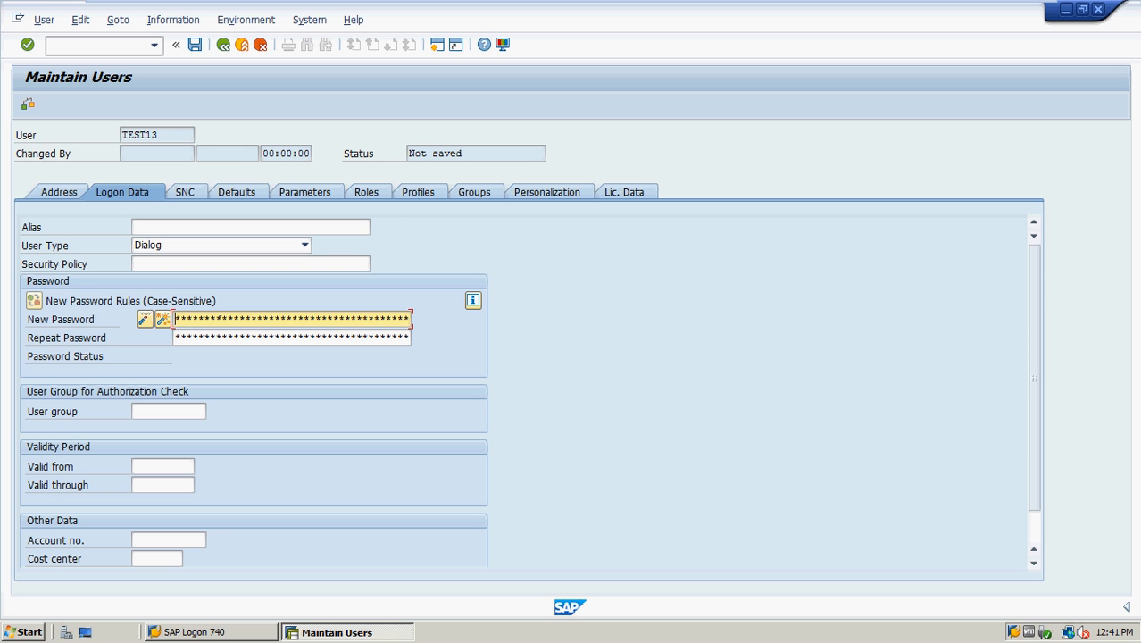
{"action": "type", "text": "****"}
{"action": "key", "text": "Tab"}
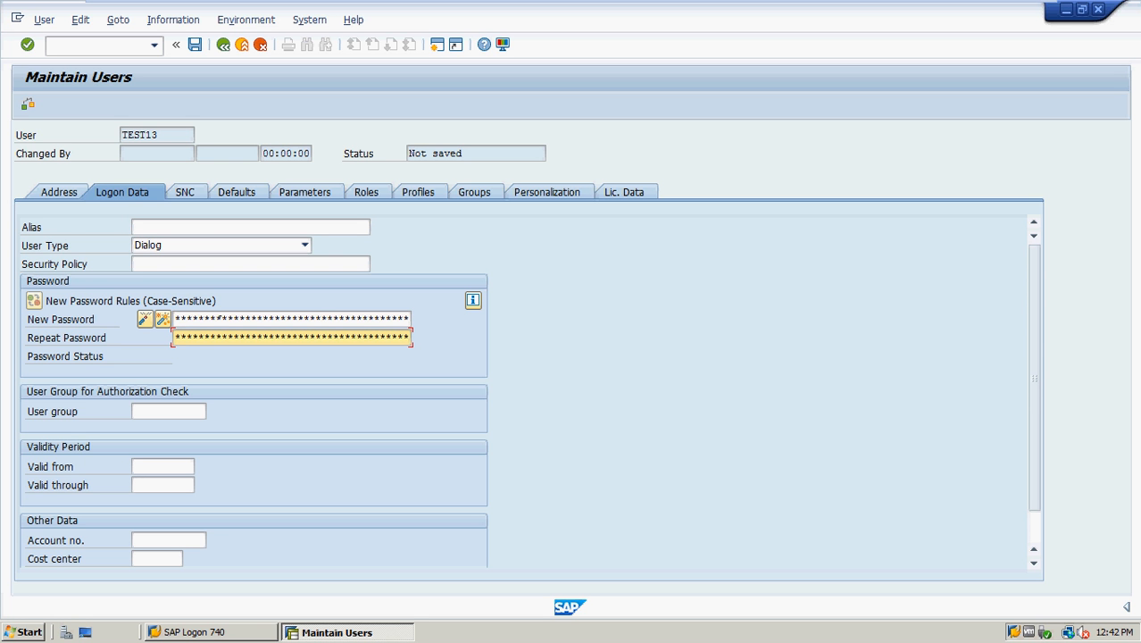
{"action": "type", "text": "*****"}
{"action": "key", "text": "shift+Tab"}
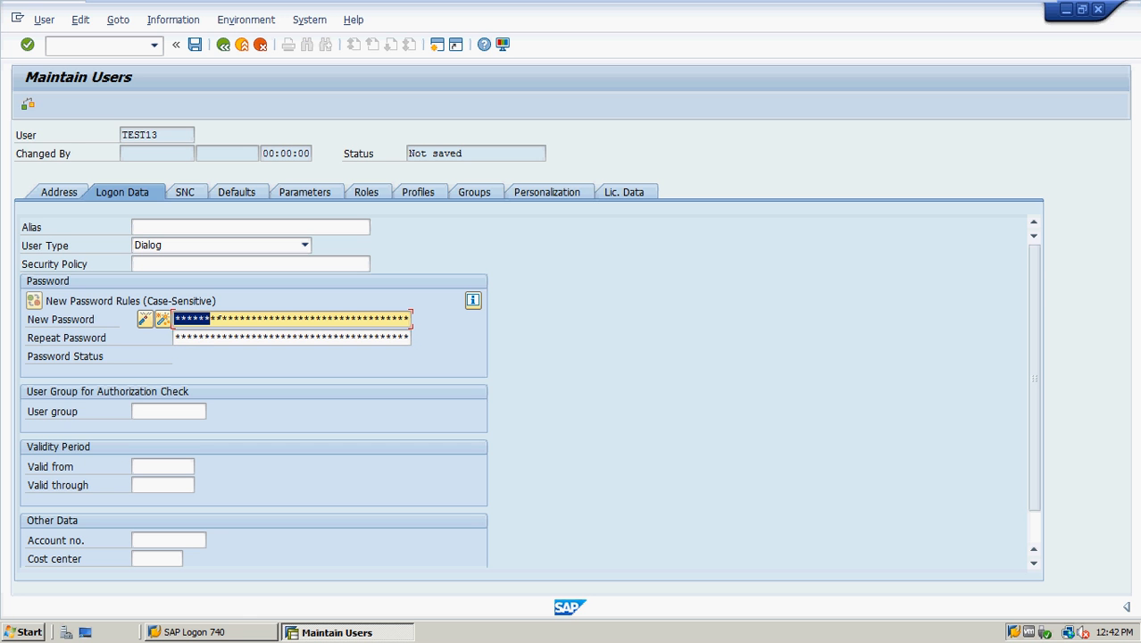
{"action": "type", "text": "****"}
{"action": "left_click", "coordinate": [408, 183]}
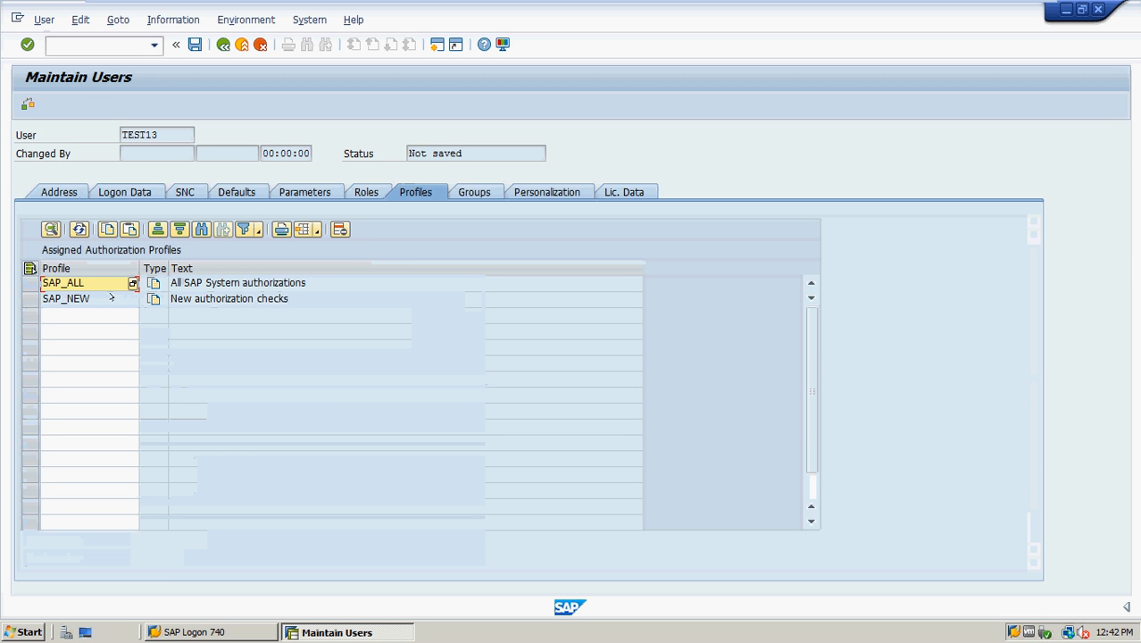
{"action": "left_click", "coordinate": [194, 44]}
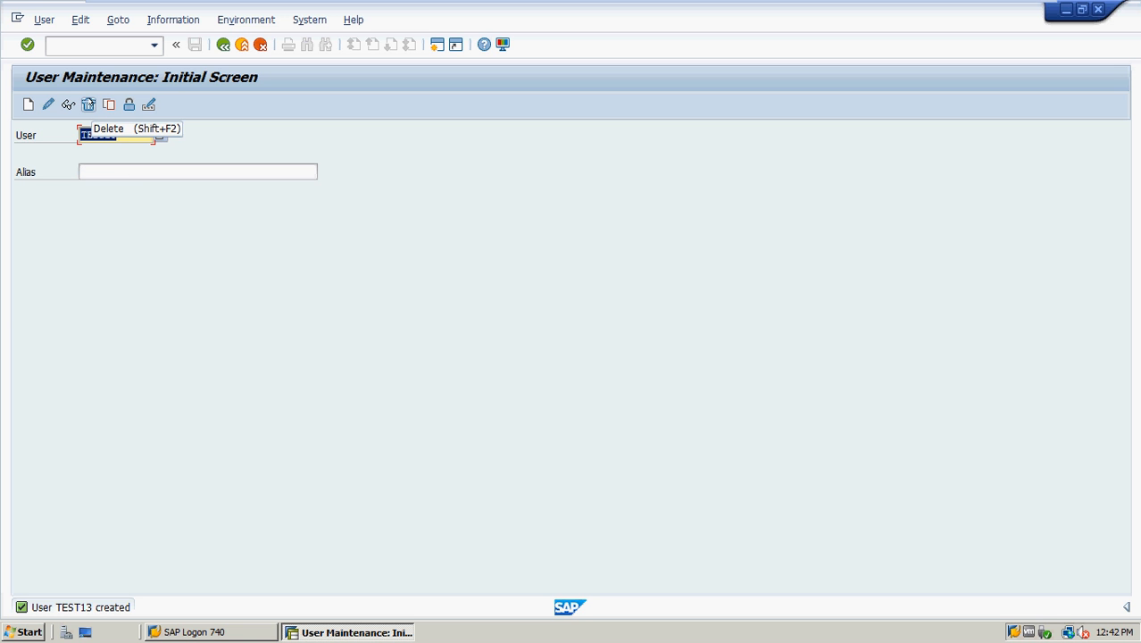
Delete user TEST13 and confirm with Yes
{"action": "left_click", "coordinate": [88, 104]}
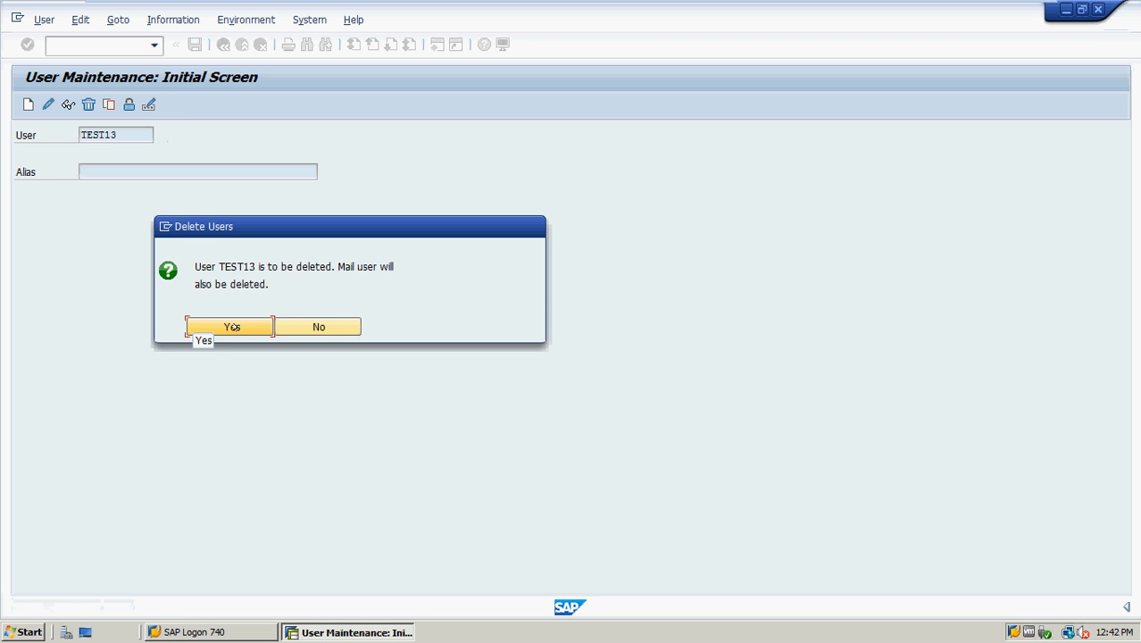
{"action": "left_click", "coordinate": [232, 328]}
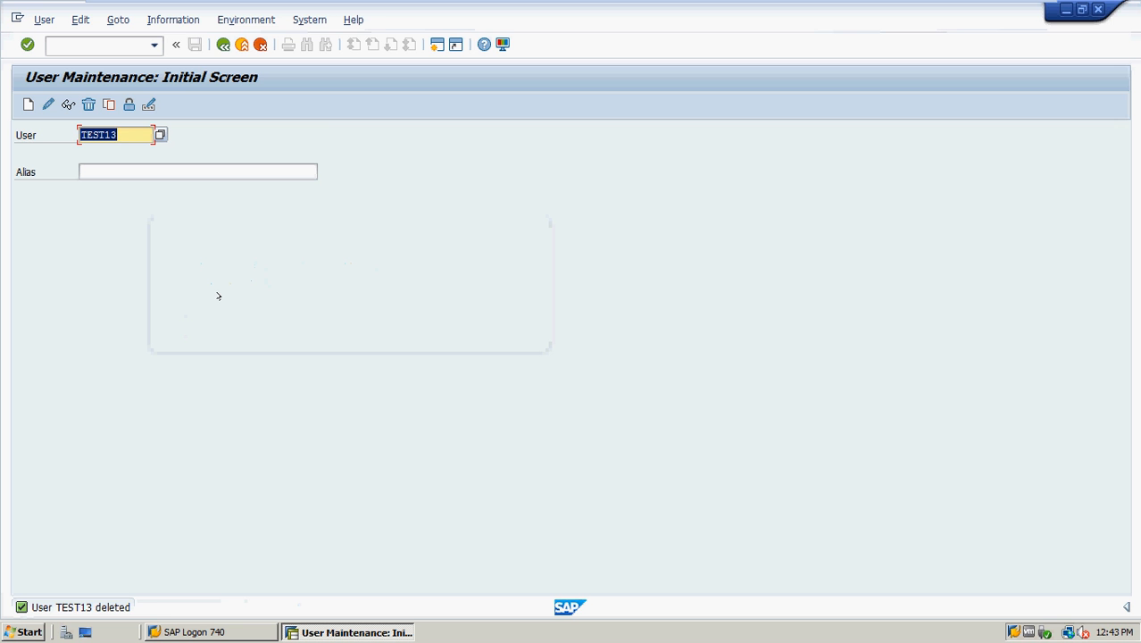
{"action": "left_click", "coordinate": [159, 134]}
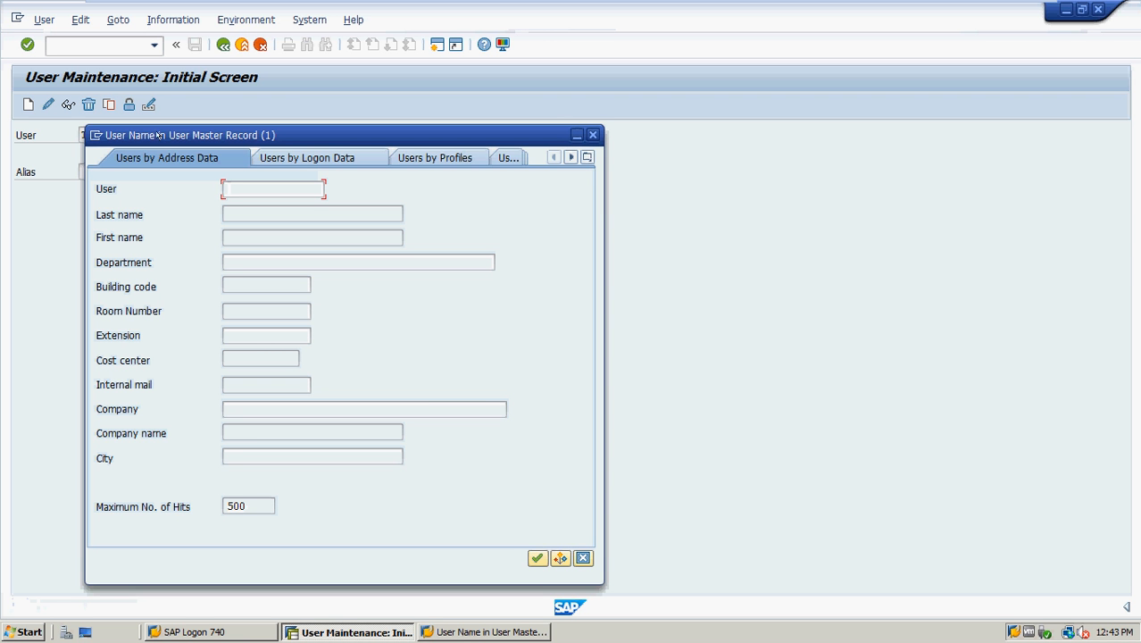
{"action": "left_click", "coordinate": [537, 558]}
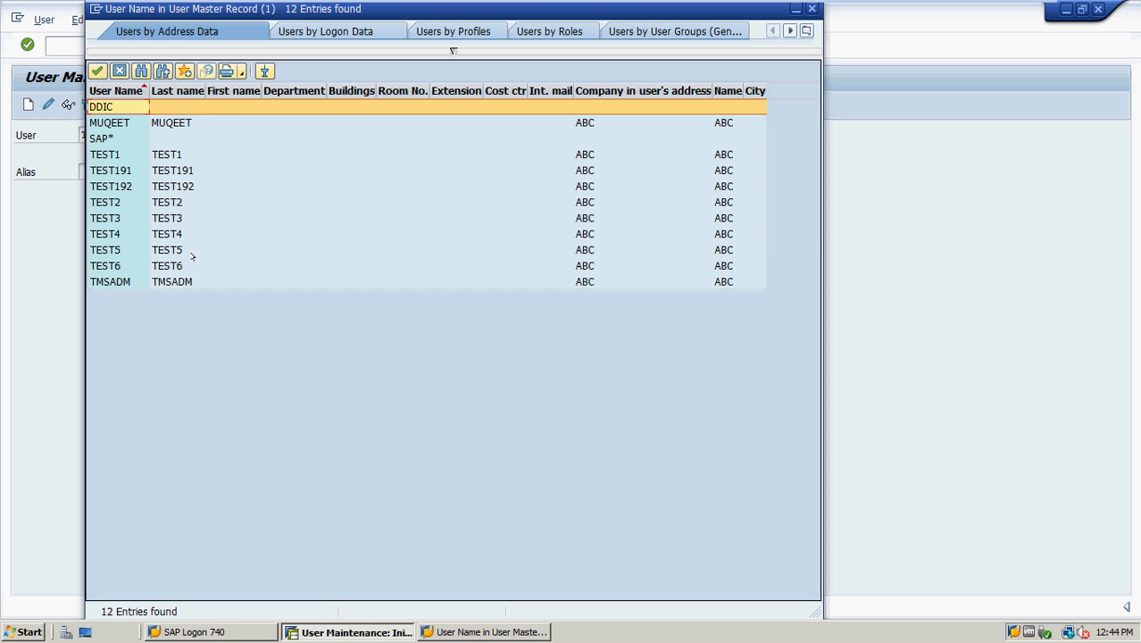
{"action": "left_click", "coordinate": [107, 201]}
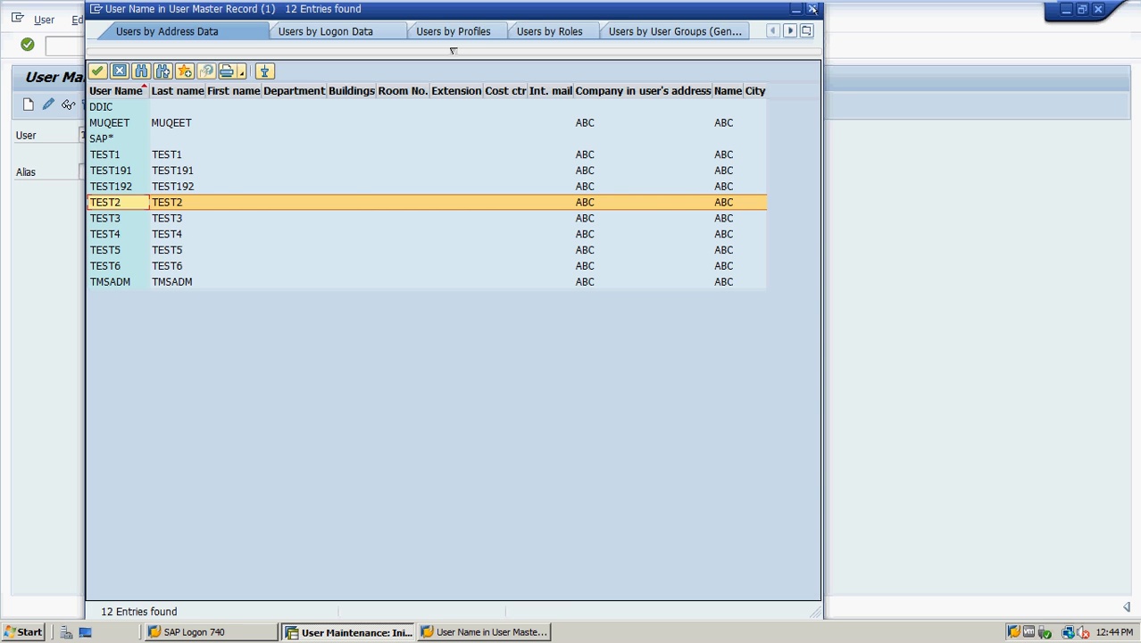
{"action": "left_click", "coordinate": [811, 9]}
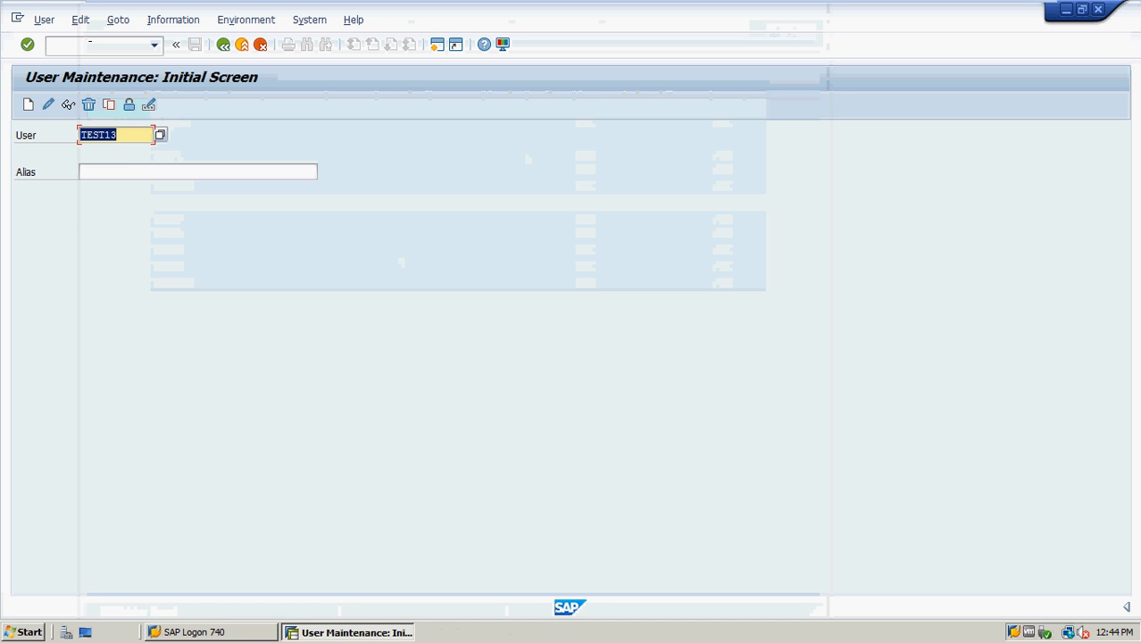
Open mass user maintenance with /nsu10 and list users test2, test3, test4, test5 and test6
{"action": "left_click", "coordinate": [89, 44]}
{"action": "type", "text": "/nsu10"}
{"action": "key", "text": "Return"}
{"action": "type", "text": "test2"}
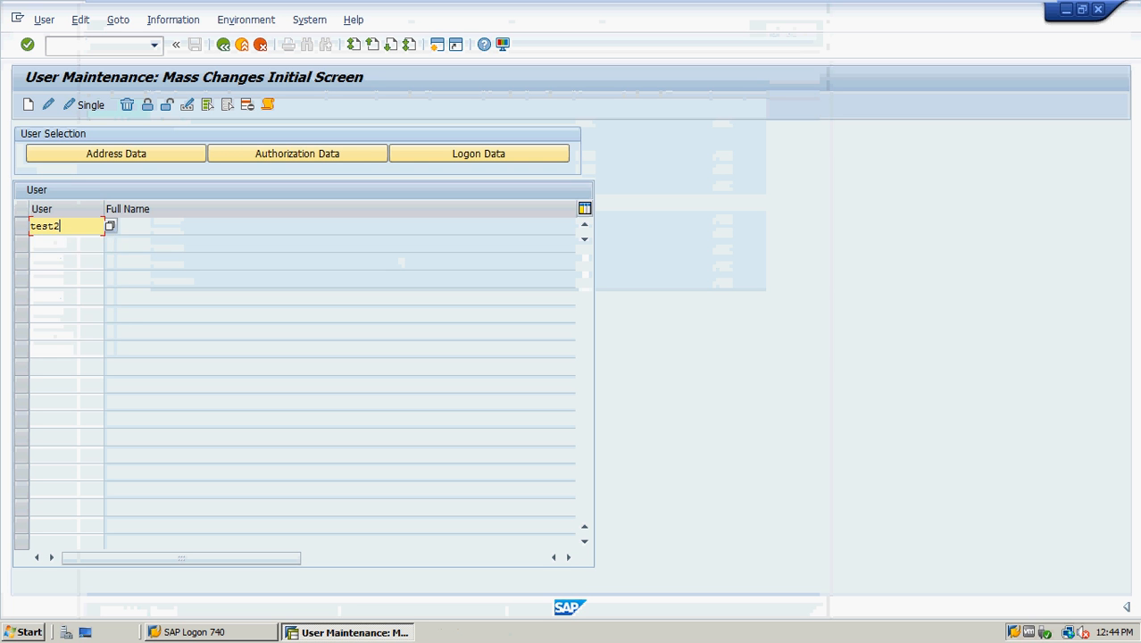
{"action": "key", "text": "Tab"}
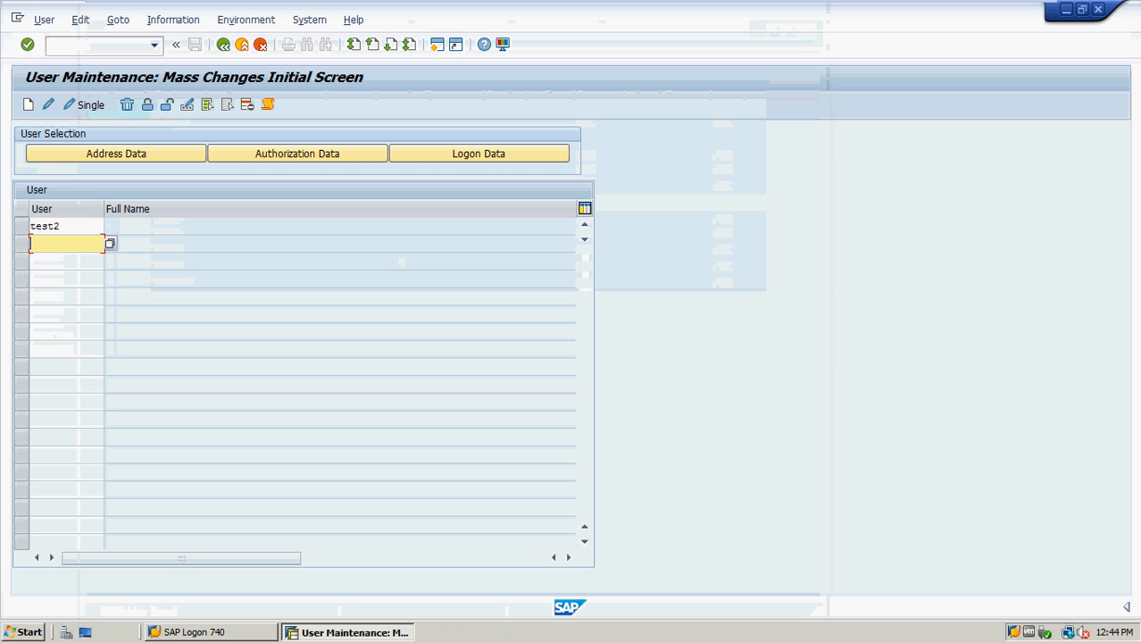
{"action": "type", "text": "test3"}
{"action": "key", "text": "Tab"}
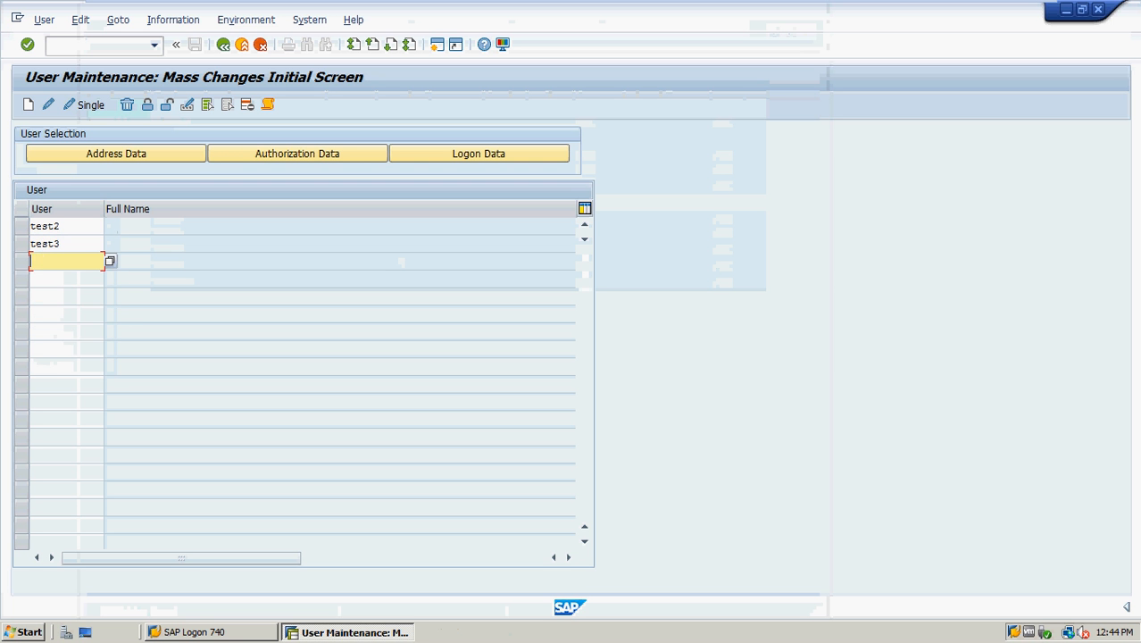
{"action": "type", "text": "test4"}
{"action": "key", "text": "Tab"}
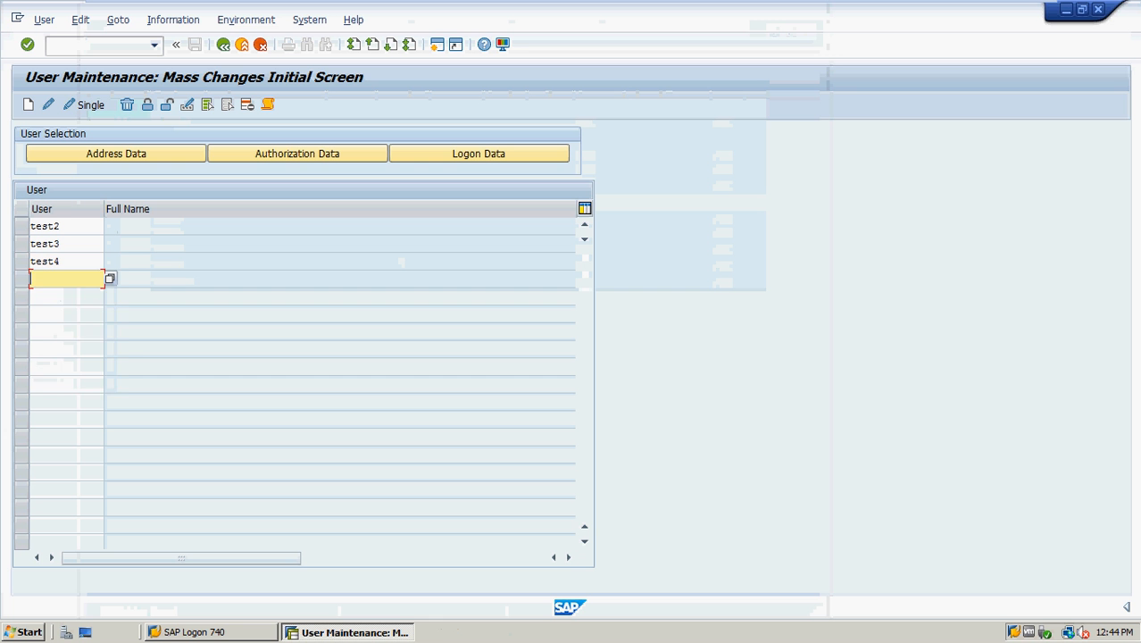
{"action": "type", "text": "test5"}
{"action": "key", "text": "Tab"}
{"action": "type", "text": "test"}
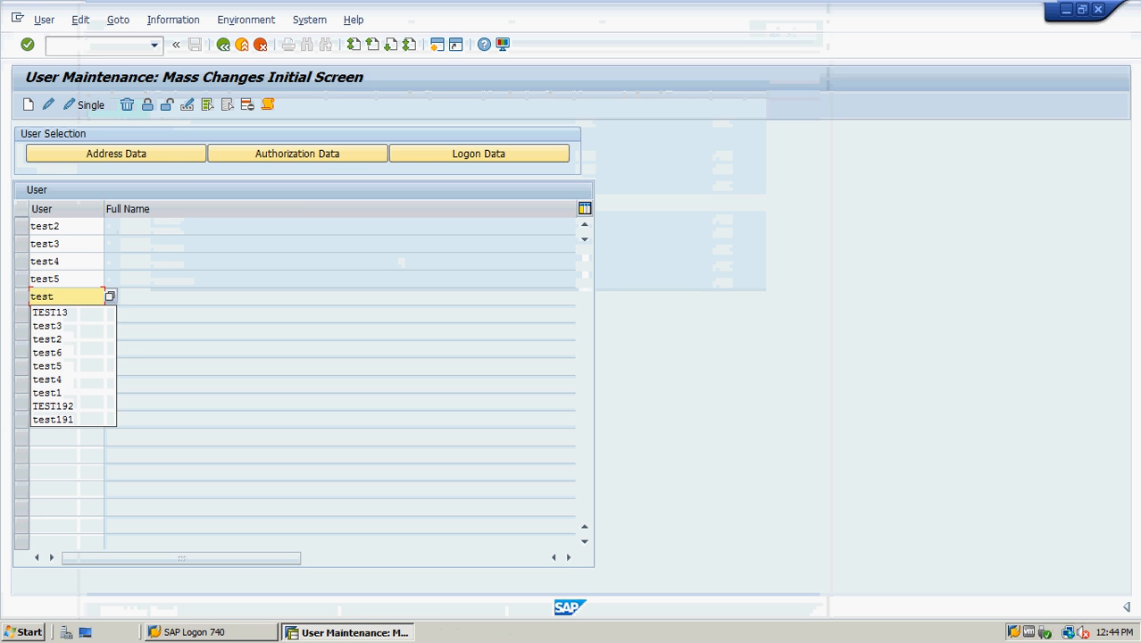
{"action": "type", "text": "6"}
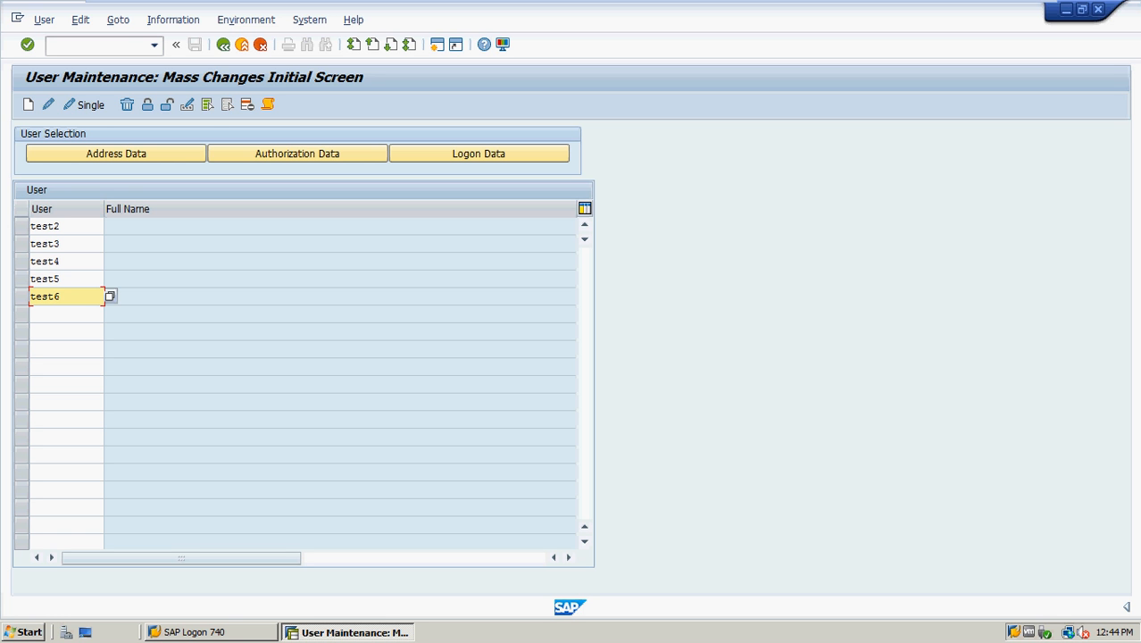
Delete the five listed users, confirm with Yes, and leave the results log
{"action": "left_click", "coordinate": [127, 105]}
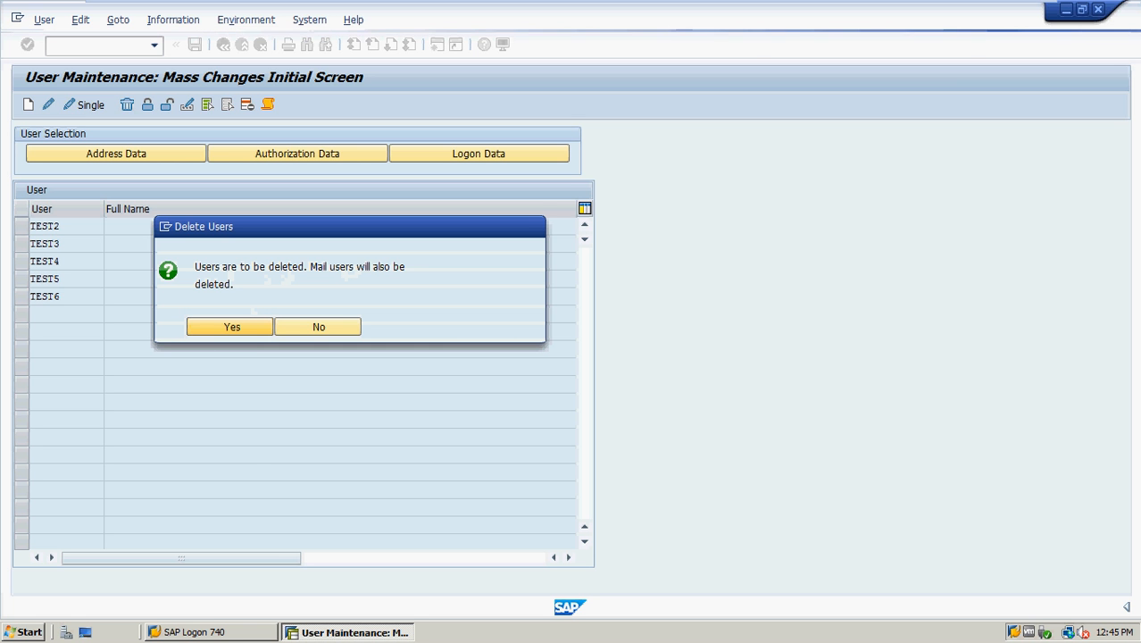
{"action": "left_click", "coordinate": [230, 326]}
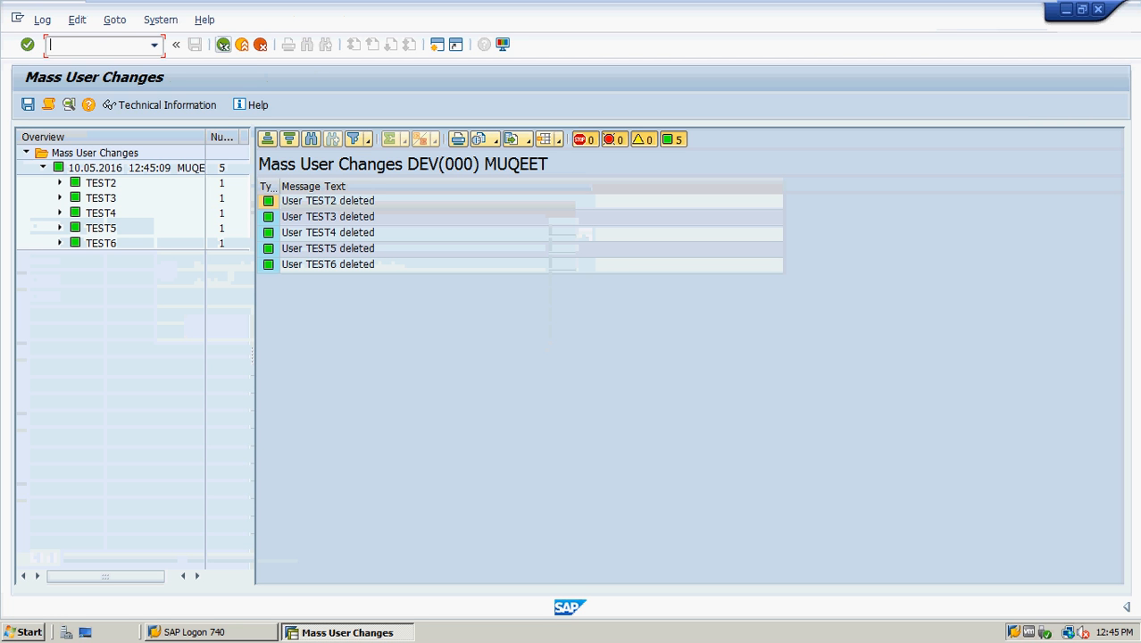
{"action": "left_click", "coordinate": [223, 43]}
Run SU01, search all existing user names to confirm the deletions, then close the list
{"action": "left_click", "coordinate": [223, 43]}
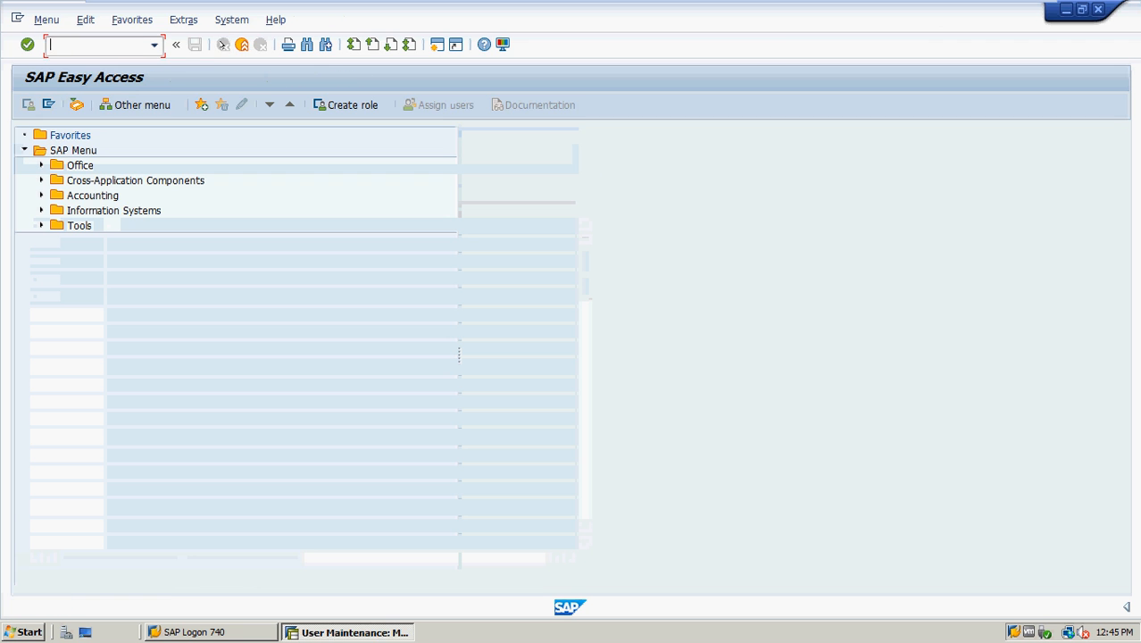
{"action": "type", "text": "su0"}
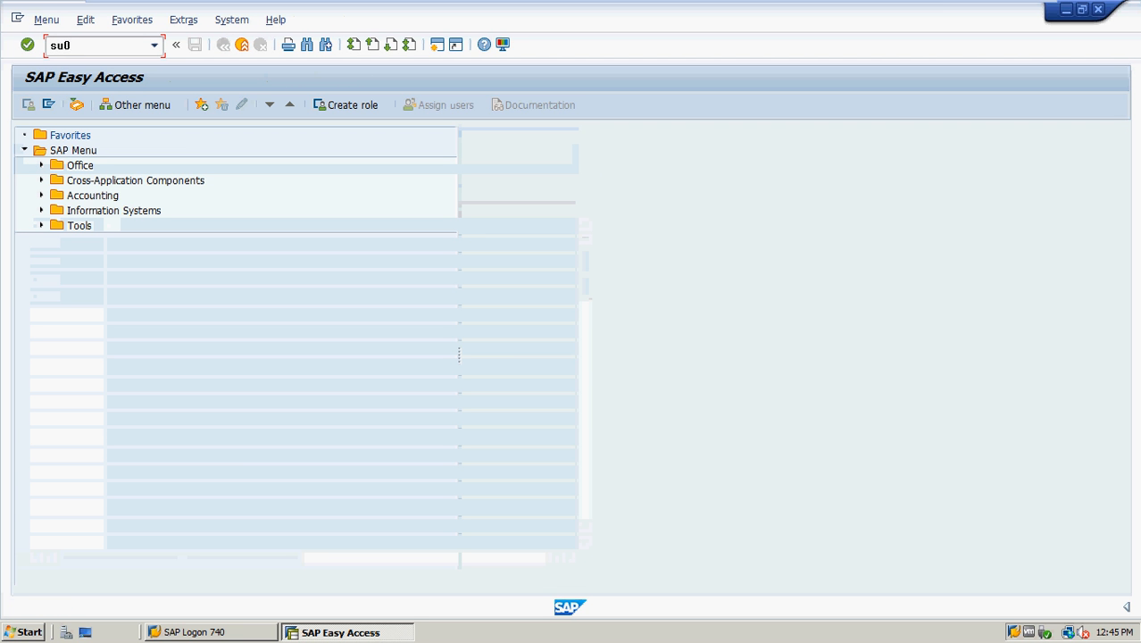
{"action": "type", "text": "1"}
{"action": "key", "text": "Return"}
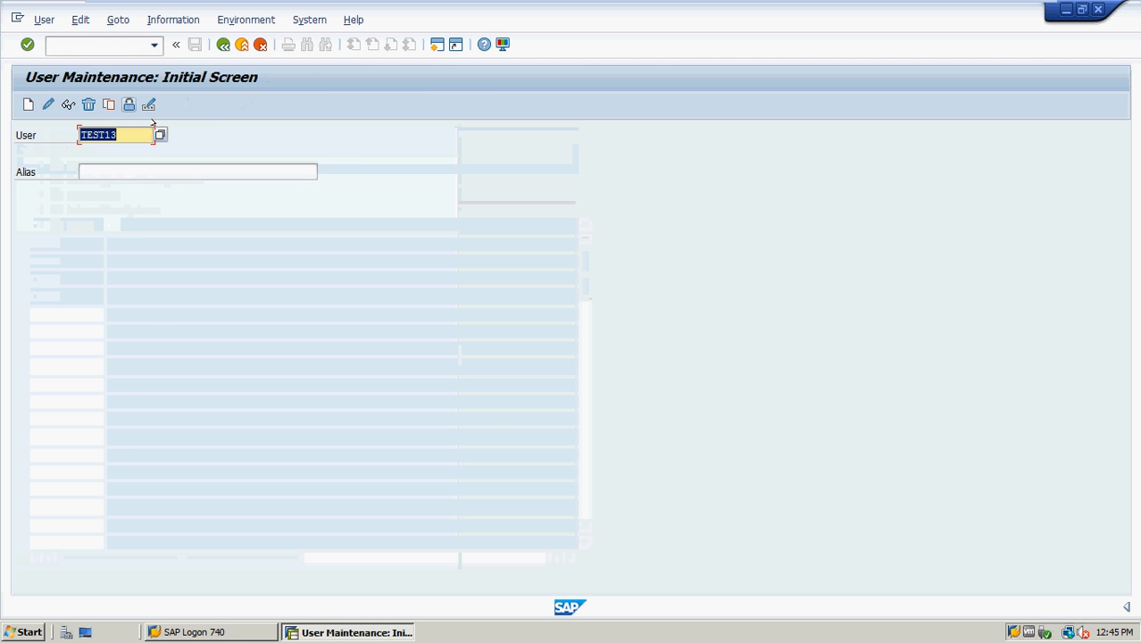
{"action": "left_click", "coordinate": [159, 134]}
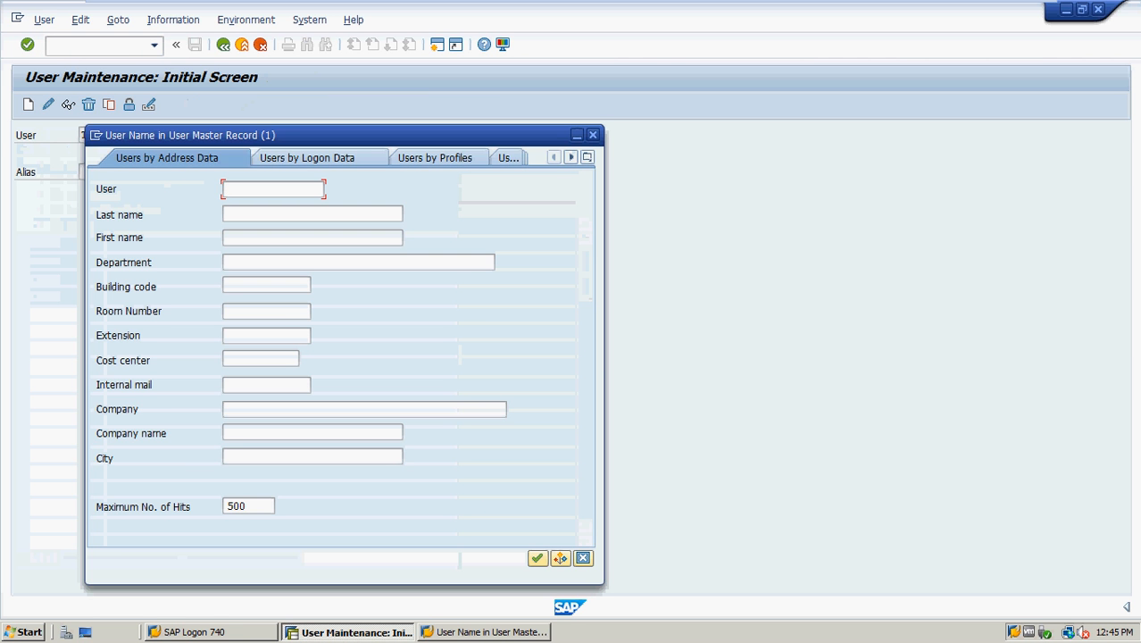
{"action": "left_click", "coordinate": [537, 557]}
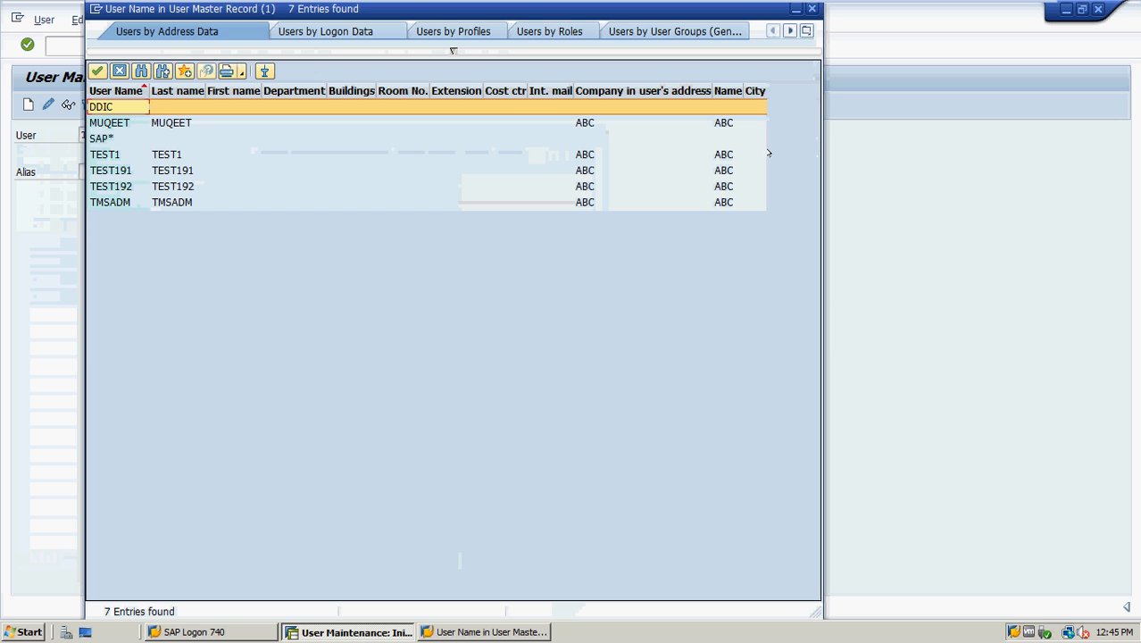
{"action": "left_click", "coordinate": [810, 9]}
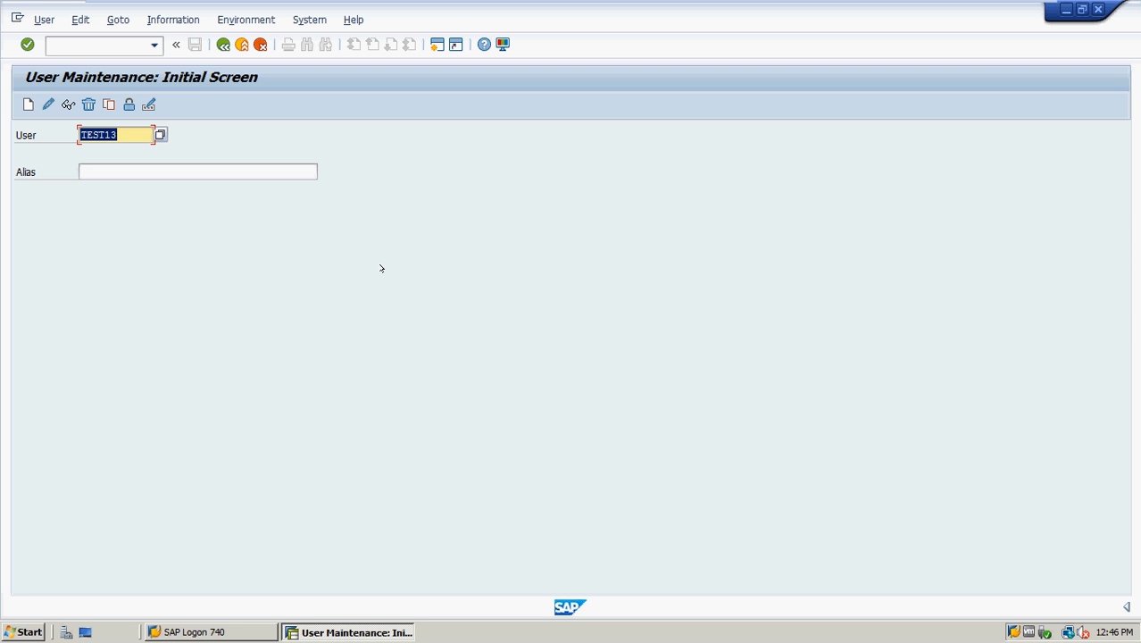
Enter TEST1 as the user, lock it via Lock/Unlock, then unlock it again
{"action": "type", "text": "test1"}
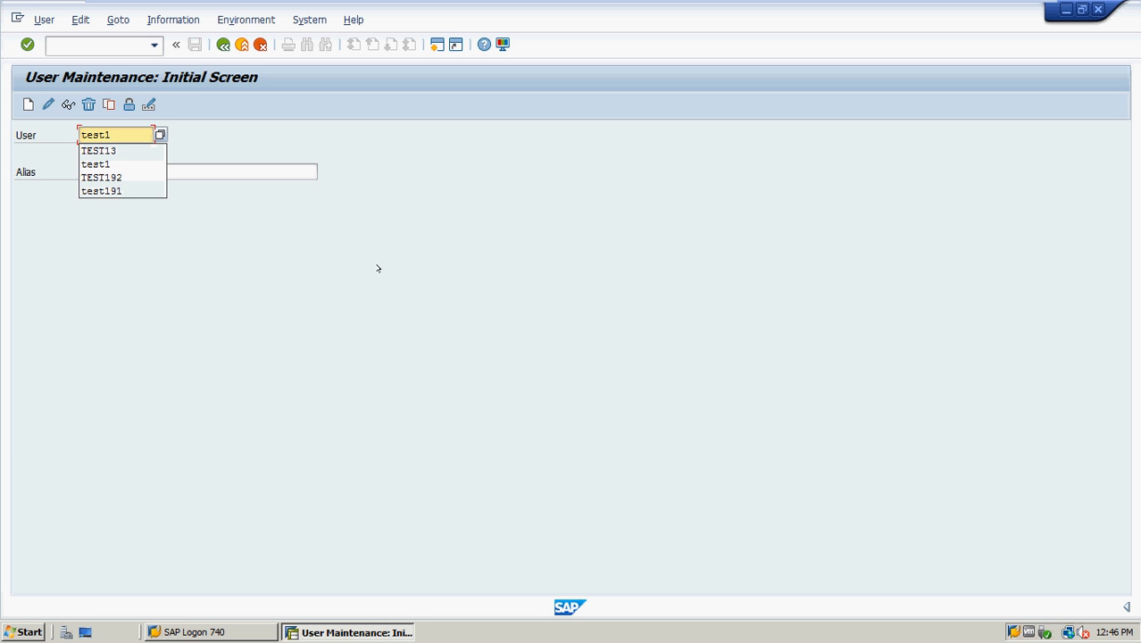
{"action": "key", "text": "Escape"}
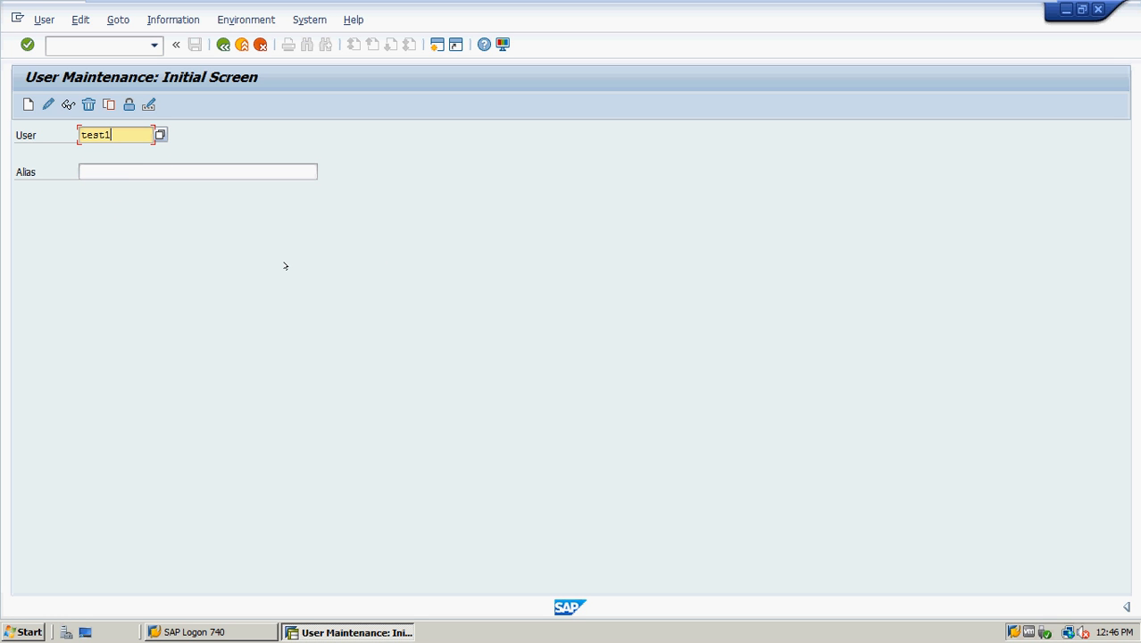
{"action": "type", "text": "-"}
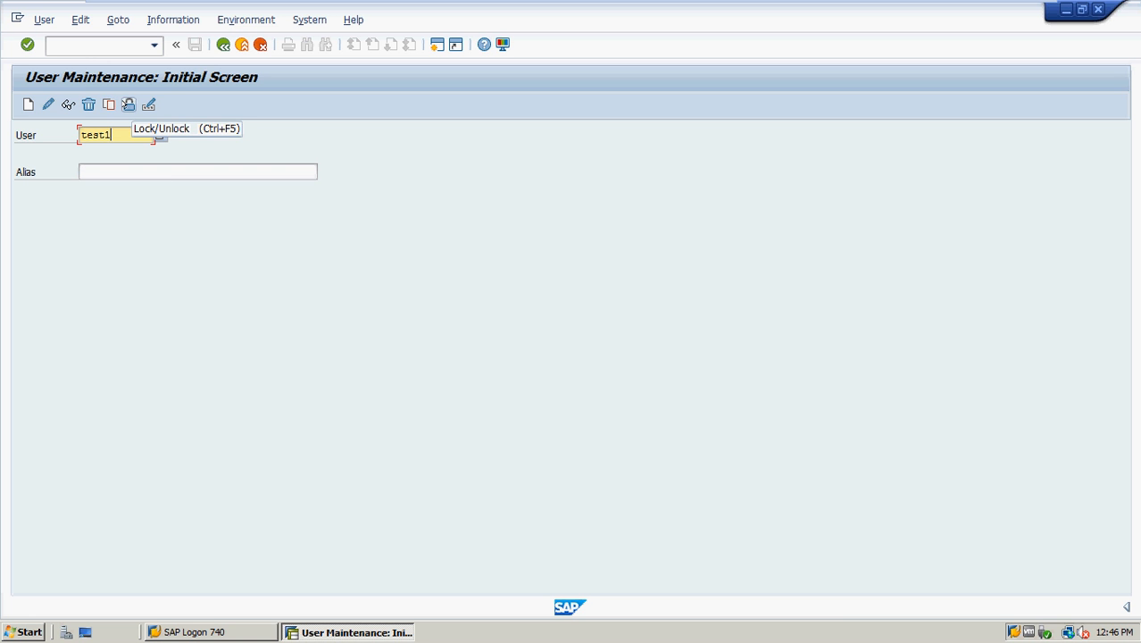
{"action": "left_click", "coordinate": [127, 105]}
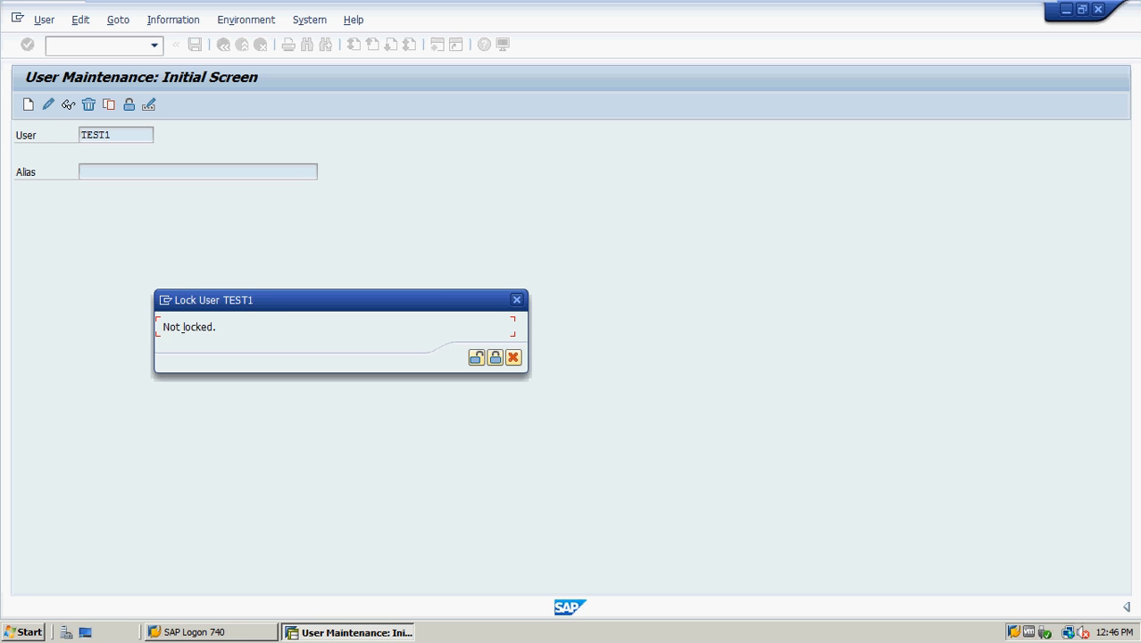
{"action": "left_click", "coordinate": [492, 357]}
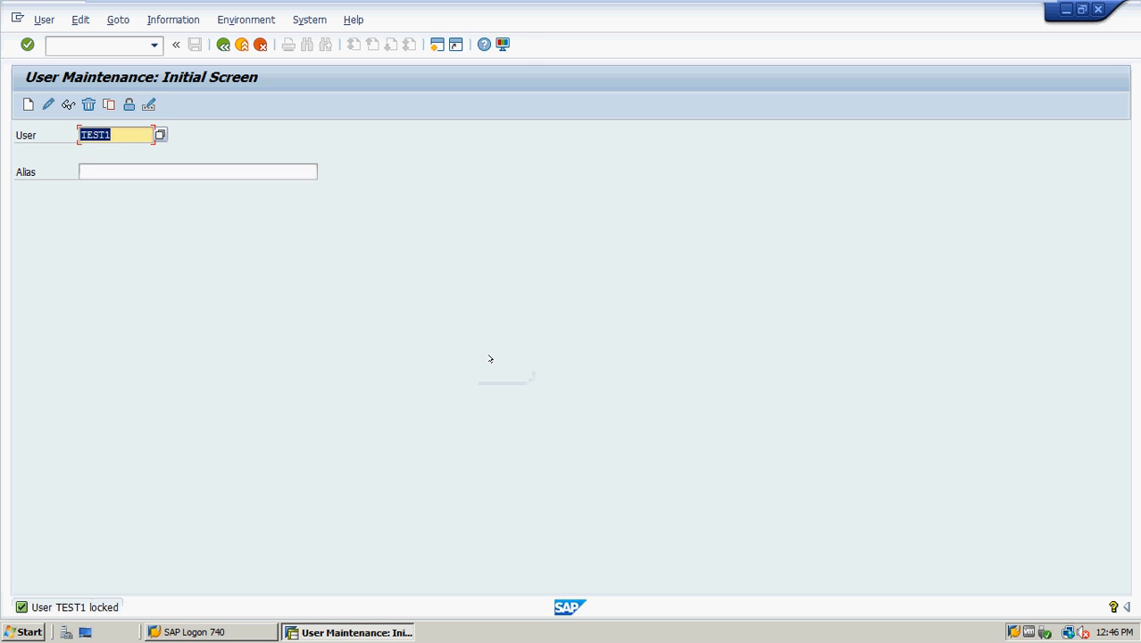
{"action": "left_click", "coordinate": [129, 105]}
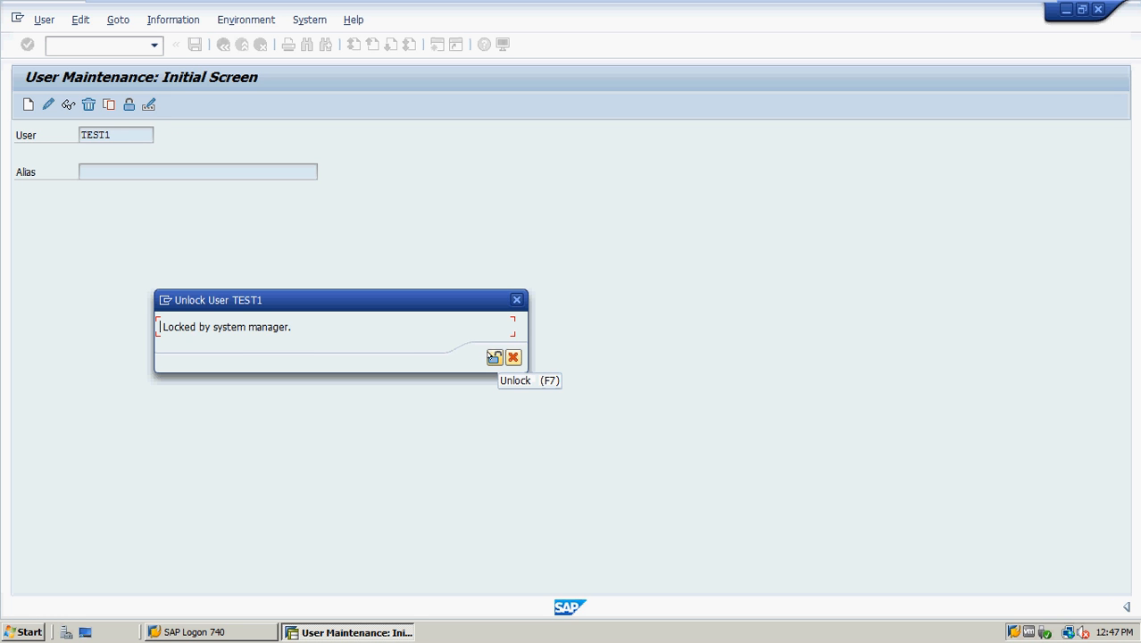
{"action": "left_click", "coordinate": [493, 357]}
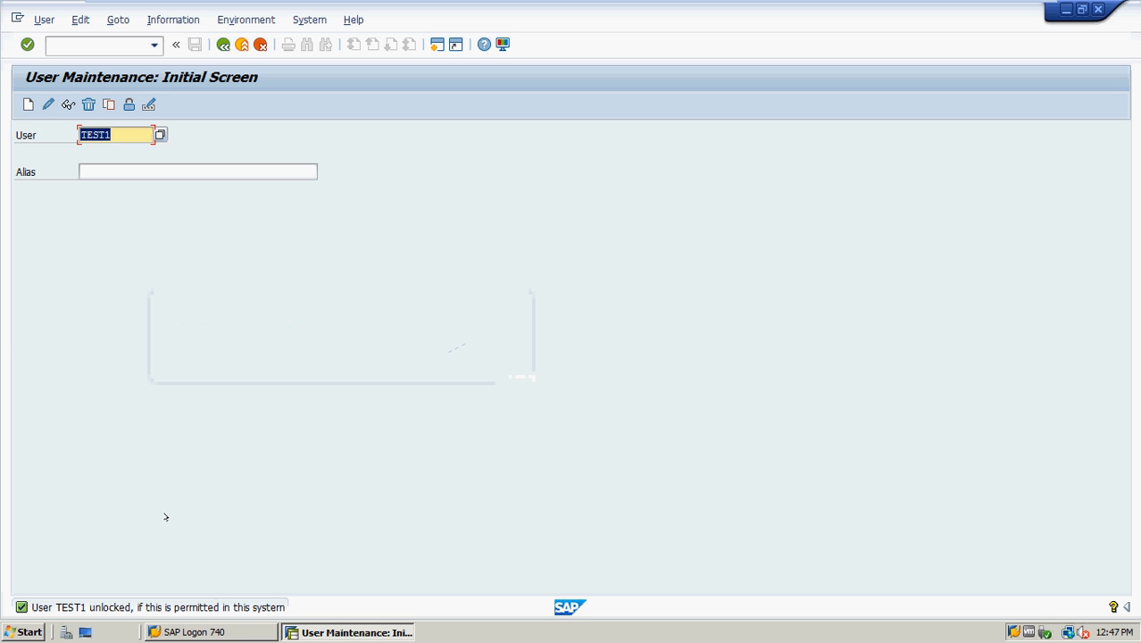
Open user group maintenance with transaction /nSUGR
{"action": "left_click", "coordinate": [83, 46]}
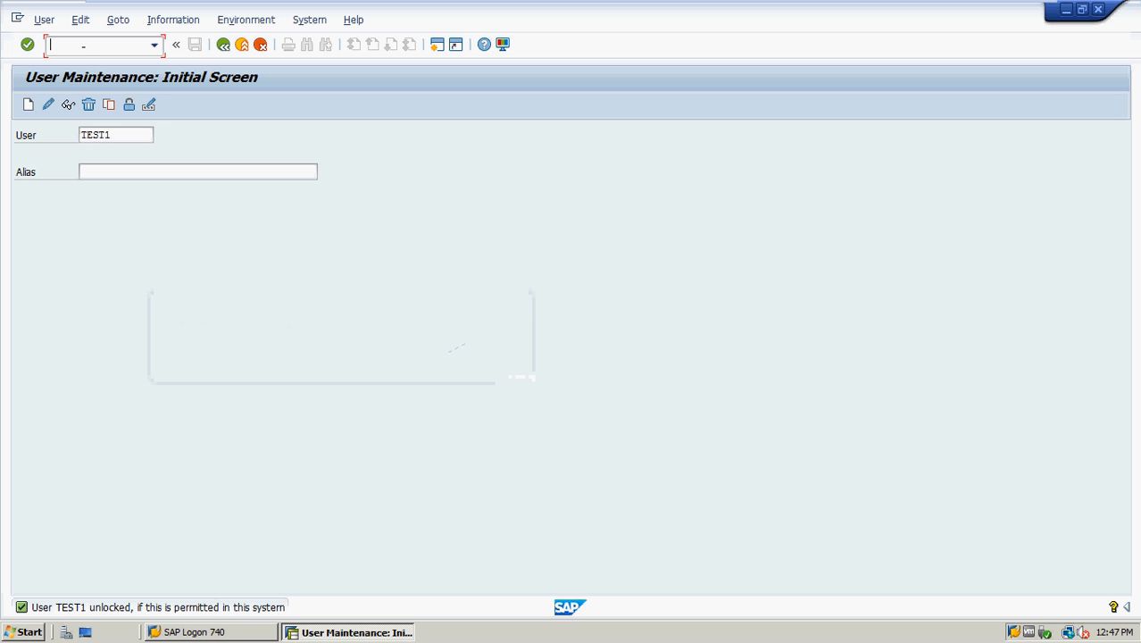
{"action": "type", "text": "/nsugr"}
{"action": "key", "text": "Return"}
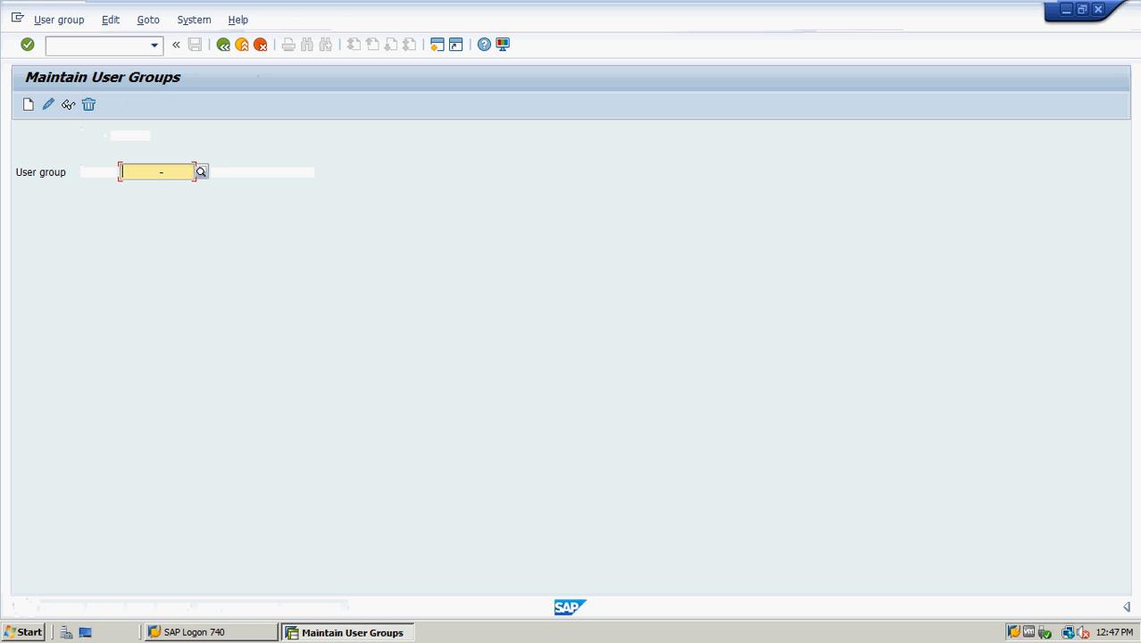
Start creating user group USER_ADMIN, then back out without saving
{"action": "type", "text": "use"}
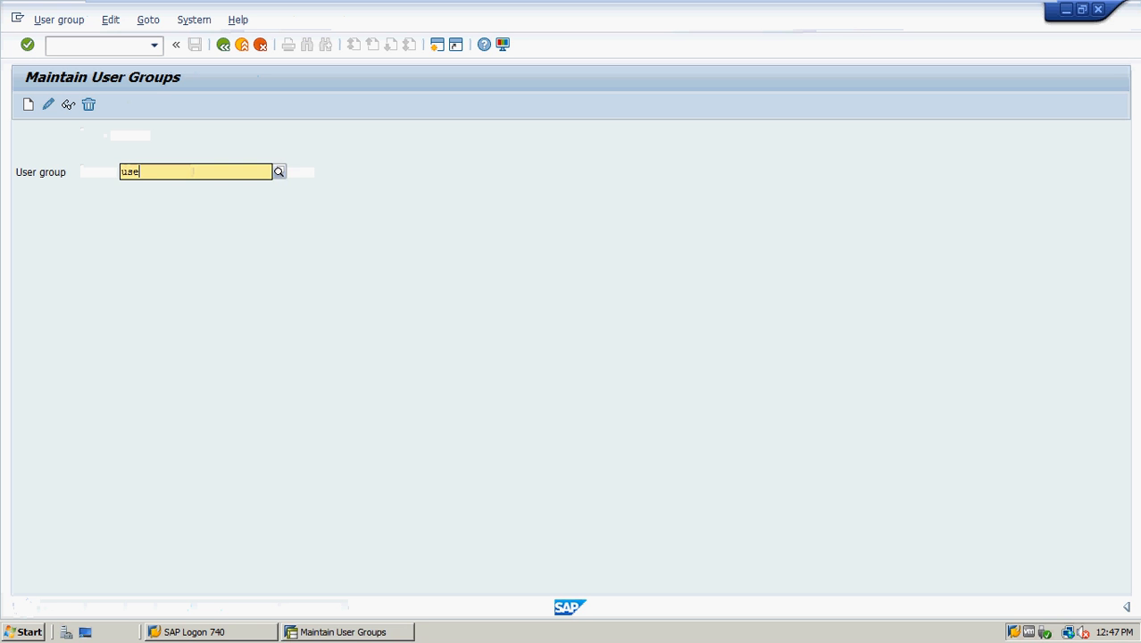
{"action": "type", "text": "r_admin"}
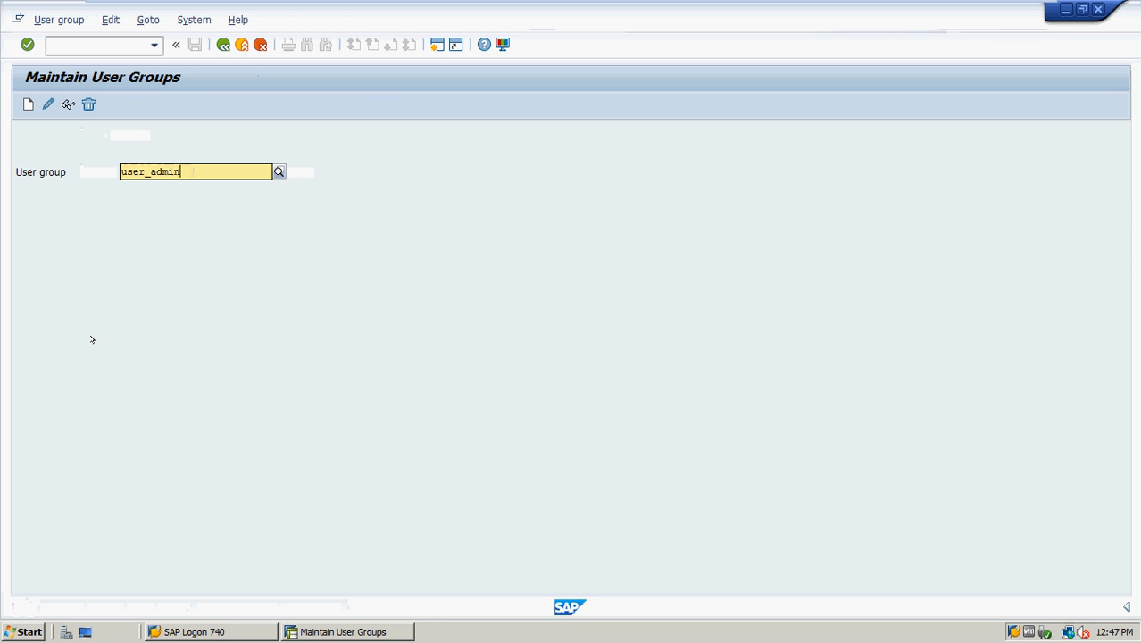
{"action": "key", "text": "Return"}
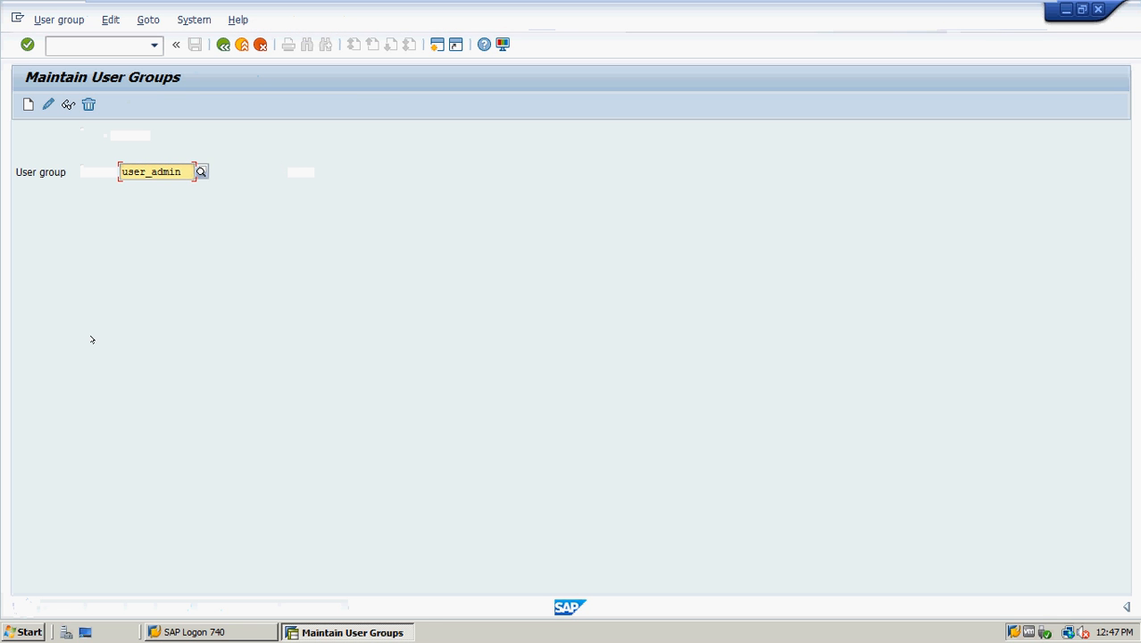
{"action": "left_click", "coordinate": [27, 104]}
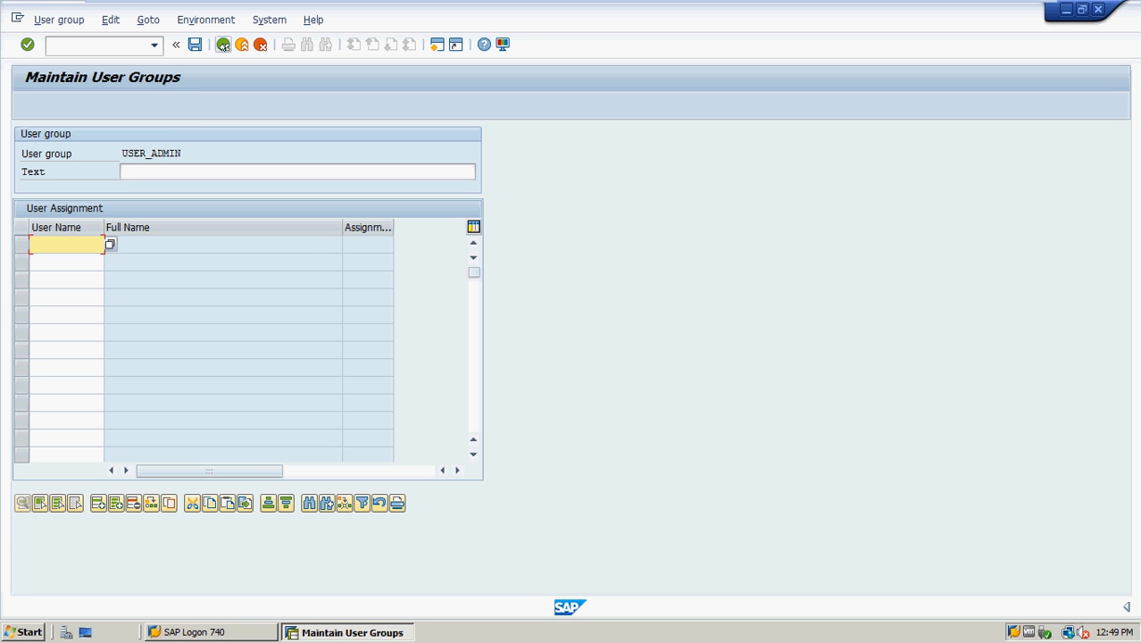
{"action": "left_click", "coordinate": [223, 44]}
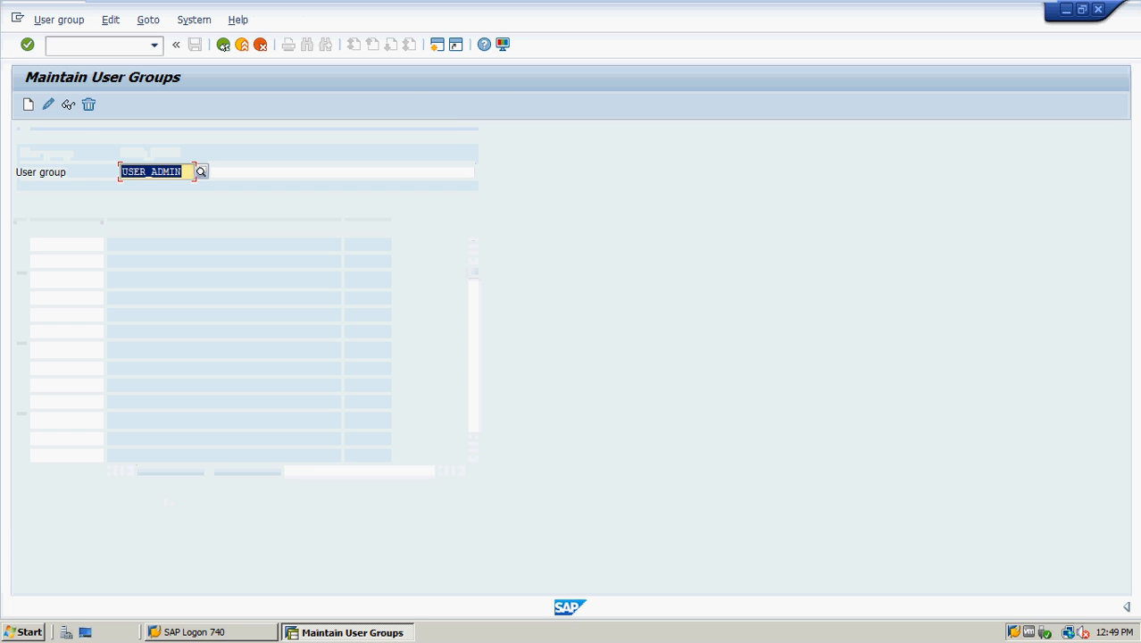
Return to SAP Easy Access and take the virtual machine out of full-screen view
{"action": "left_click", "coordinate": [224, 45]}
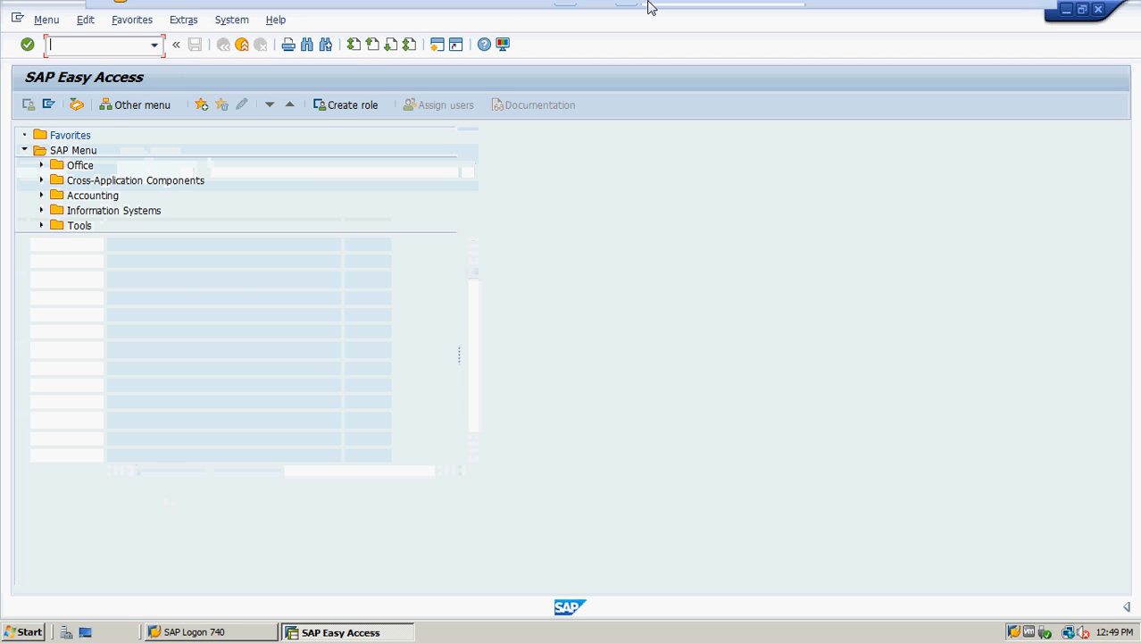
{"action": "mouse_move", "coordinate": [648, 4]}
{"action": "left_click", "coordinate": [566, 12]}
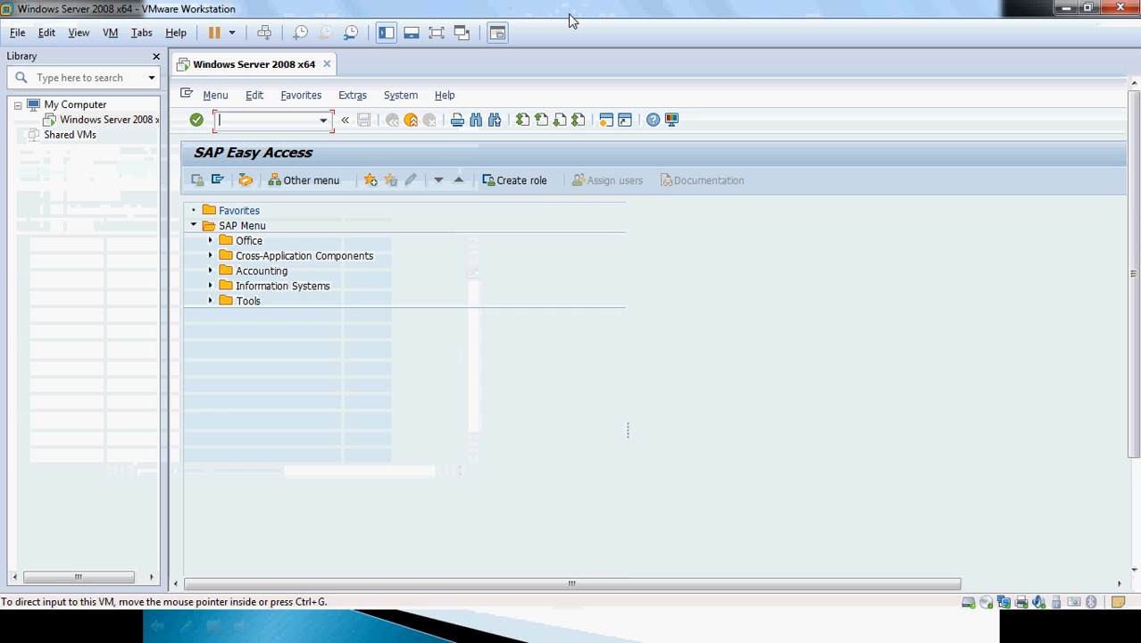